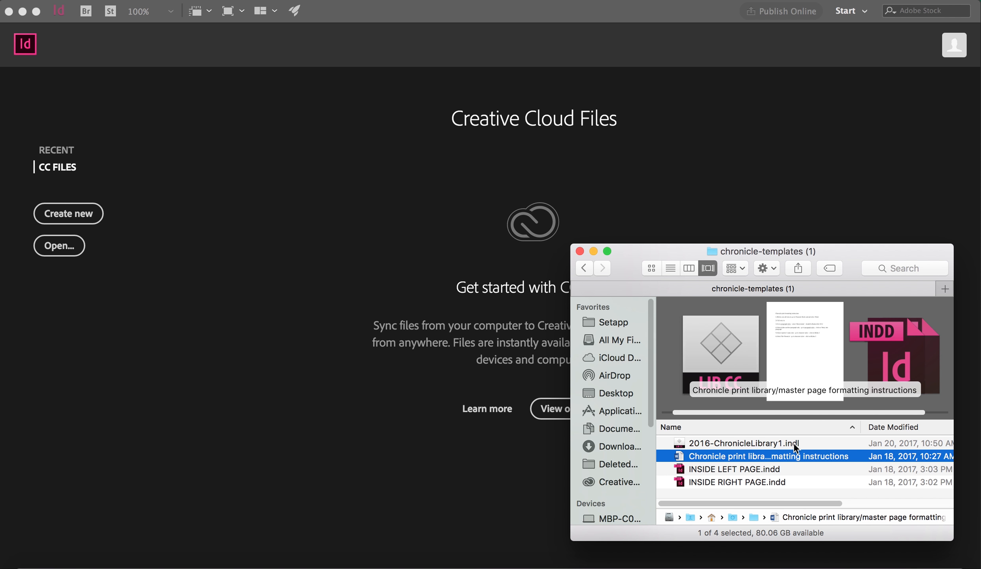
Step: Open INSIDE LEFT PAGE.indd from the chronicle-templates folder
click(744, 453)
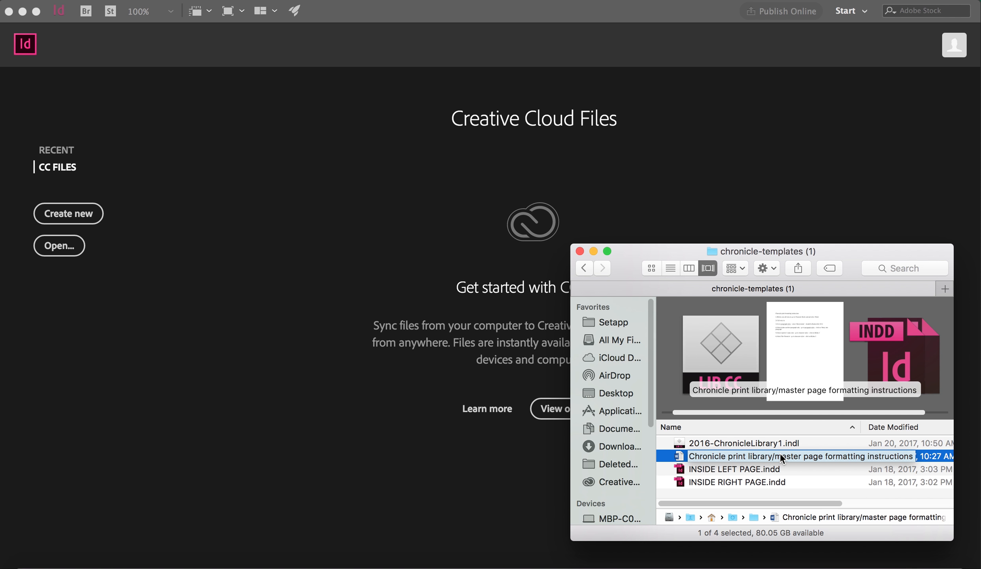
key(Return)
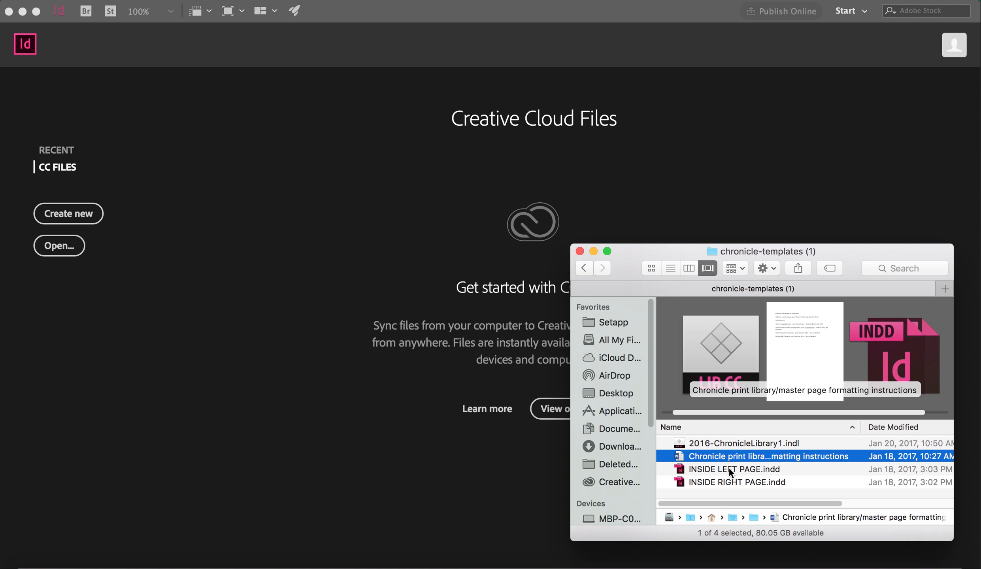
click(729, 469)
double_click(729, 468)
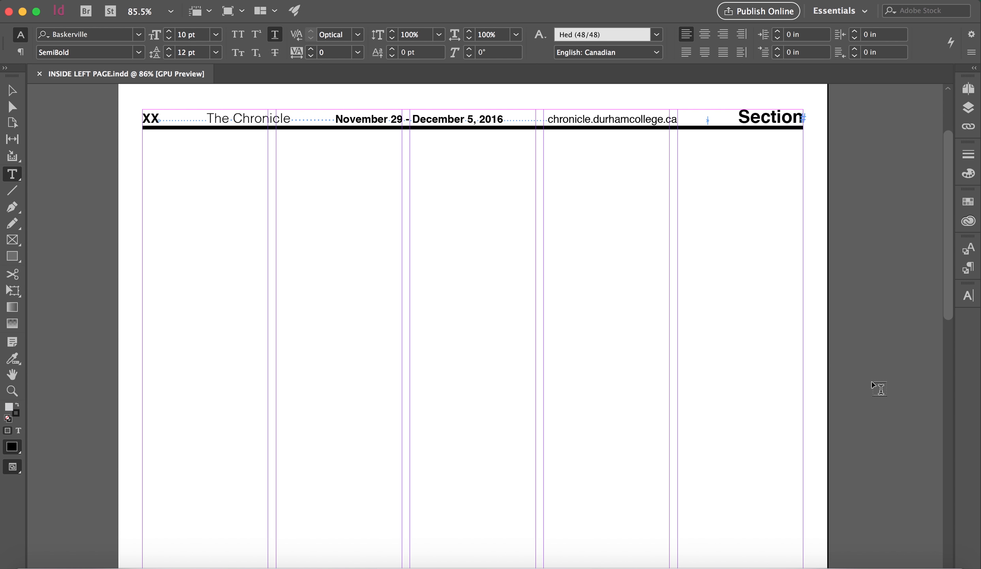
Step: Open the 2016-ChronicleLibrary1.indl library from the chronicle-templates folder and move its window clear of the middle of the page
key(super+Tab)
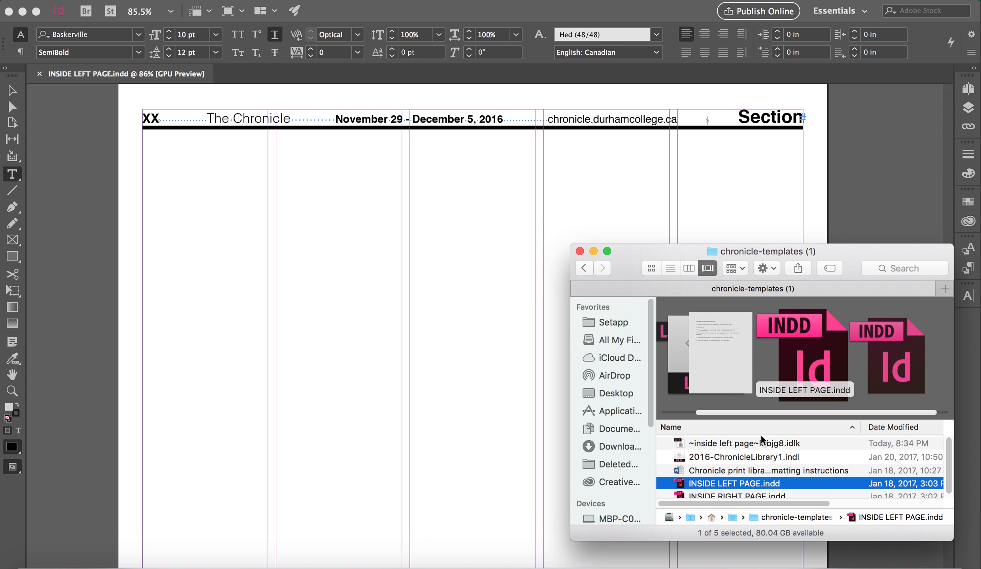
click(752, 443)
click(732, 457)
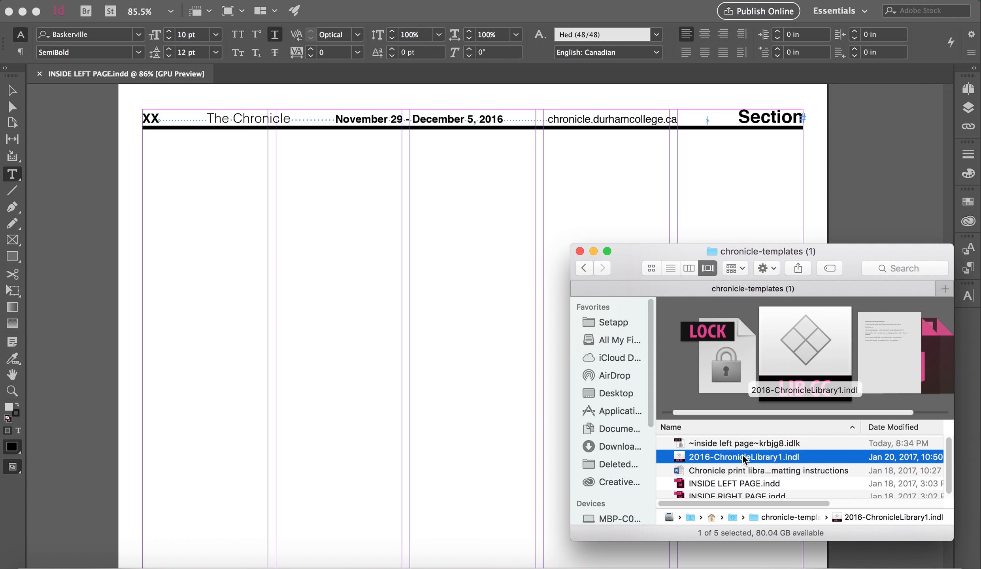
double_click(744, 458)
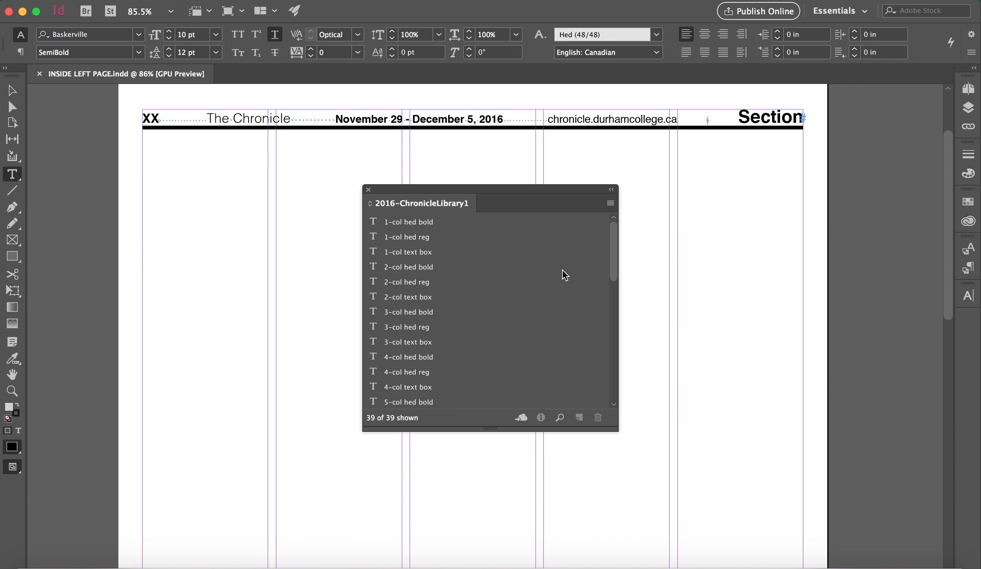
drag(519, 190, 849, 253)
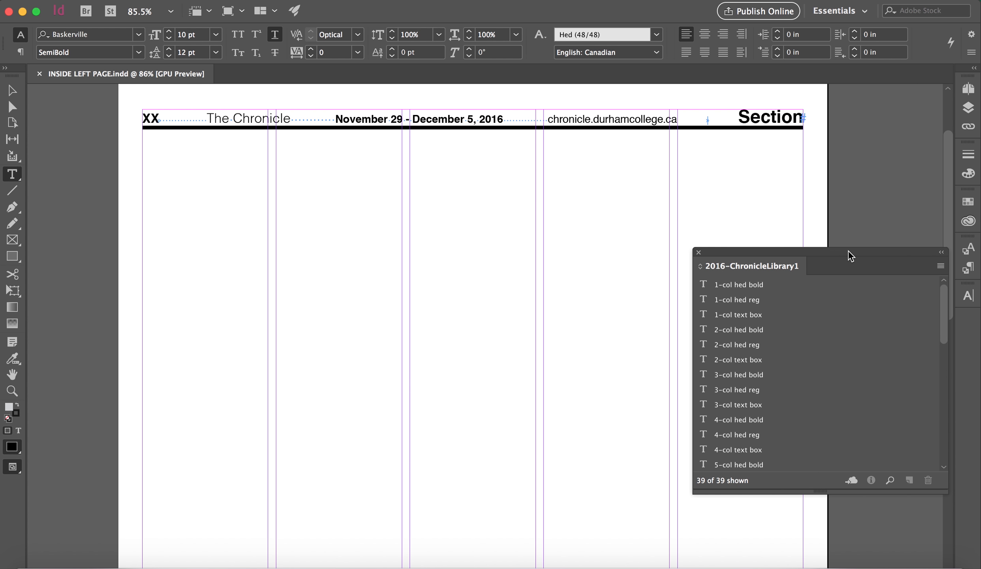
Step: Place the library's 5-col hed reg item beneath the page header and its 3-col text box directly below that headline
scroll(773, 346, down, 5)
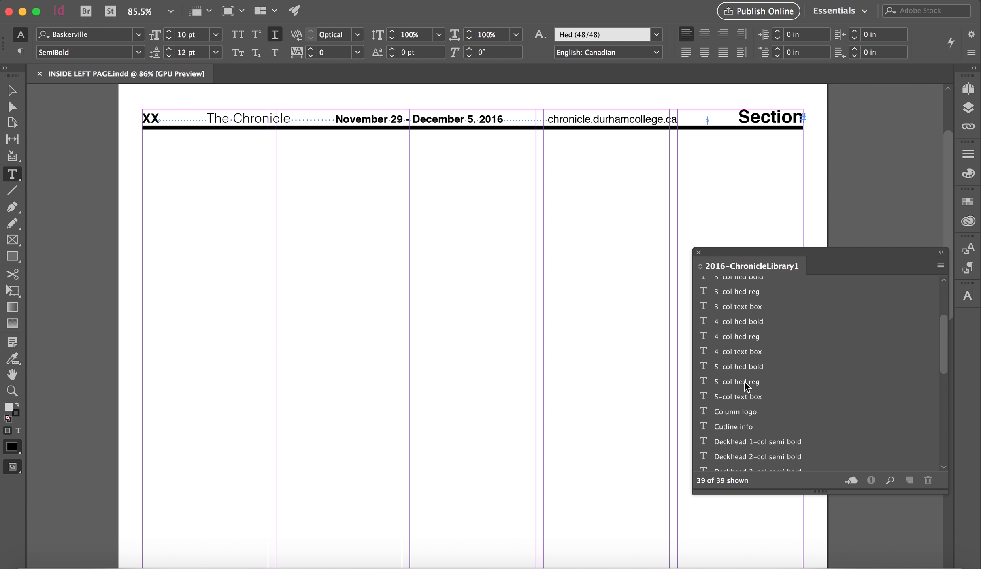
drag(745, 383, 471, 163)
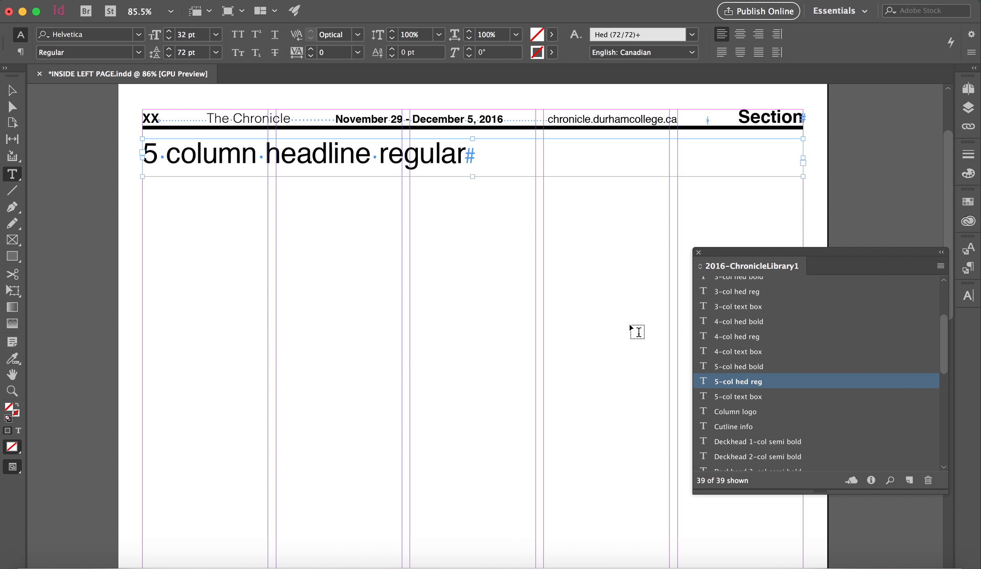
scroll(767, 353, up, 1)
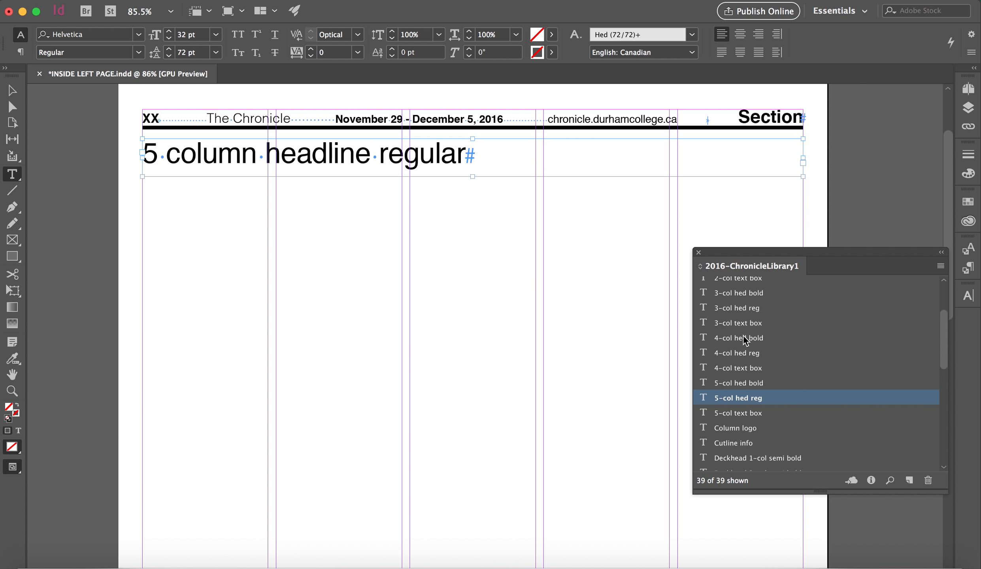
drag(743, 323, 341, 279)
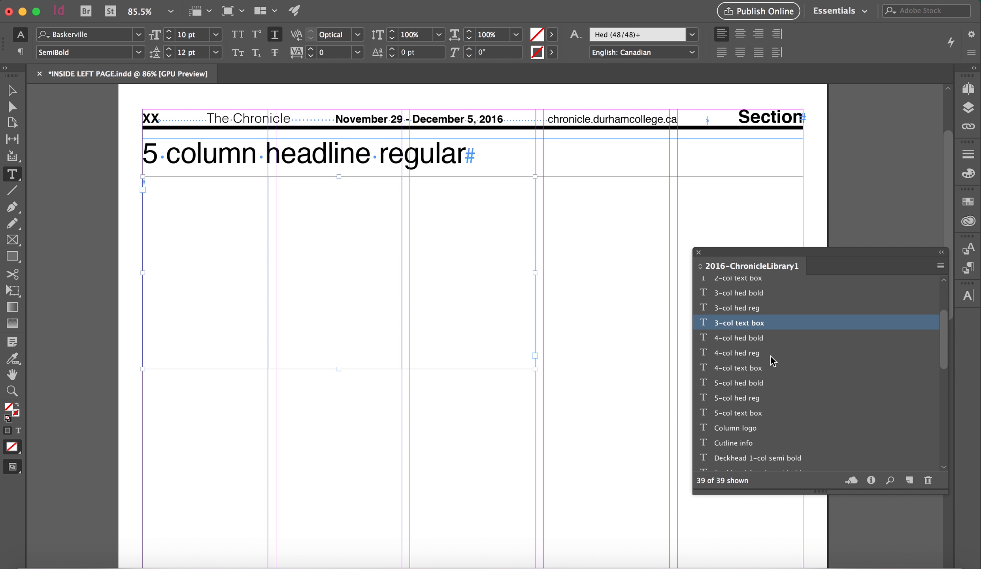
Step: Place the library's "Picture box, inside page" item over the page's right-hand columns
scroll(773, 361, up, 3)
scroll(772, 361, down, 6)
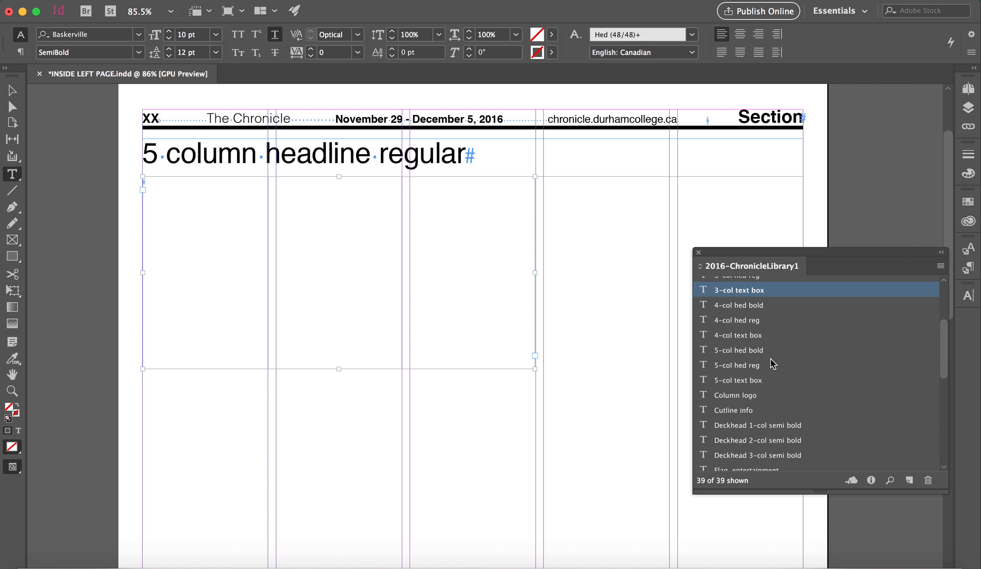
scroll(770, 359, down, 8)
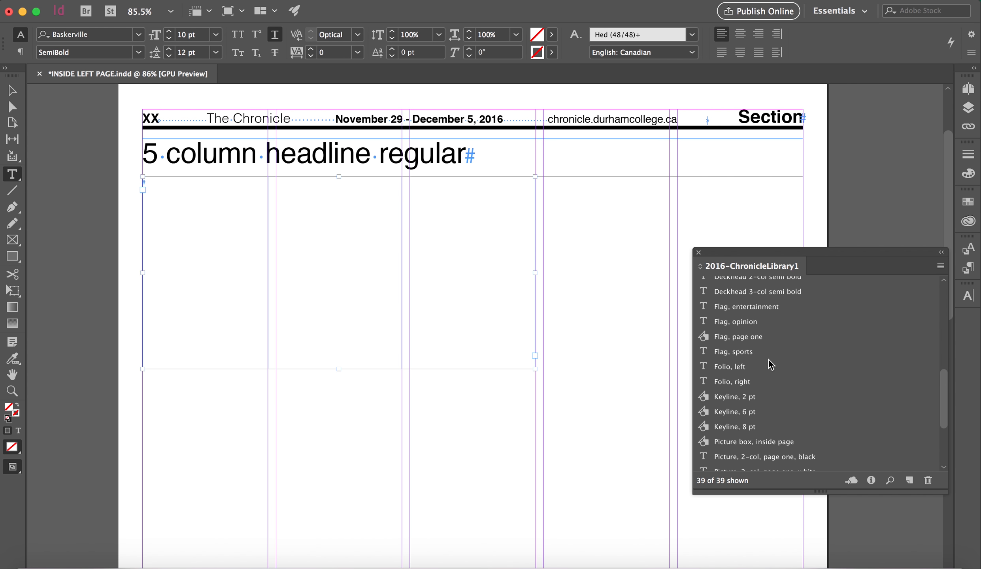
scroll(769, 360, down, 4)
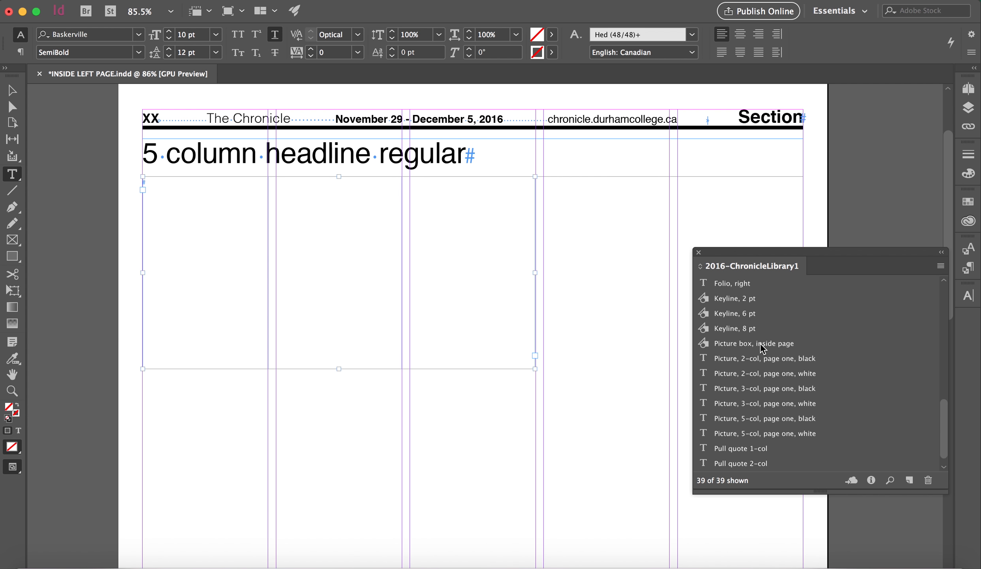
drag(762, 347, 577, 328)
Step: Align the picture box under the headline at the right margin and resize it to two columns, 4.025 in wide by 2.9861 in high
drag(862, 257, 870, 331)
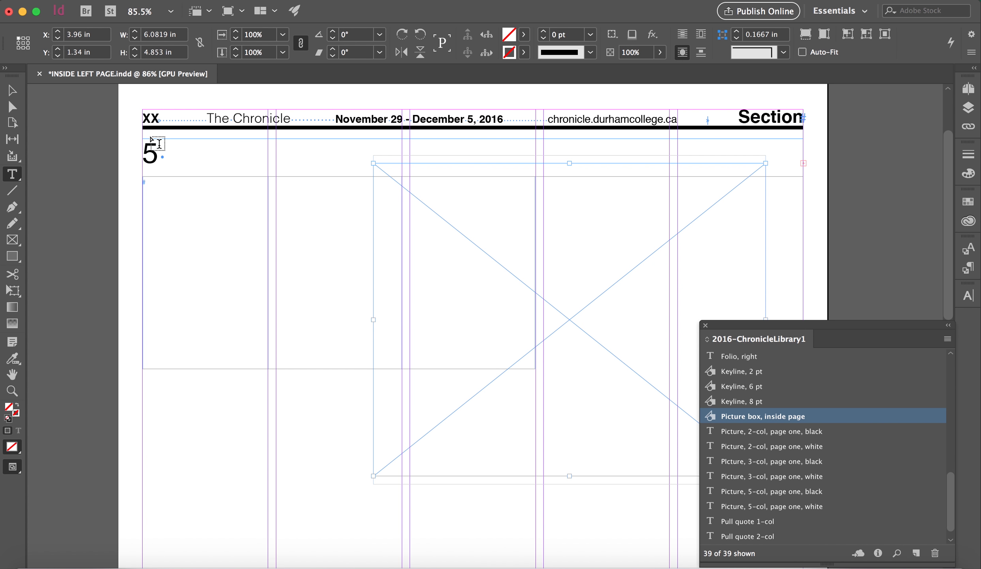
click(13, 91)
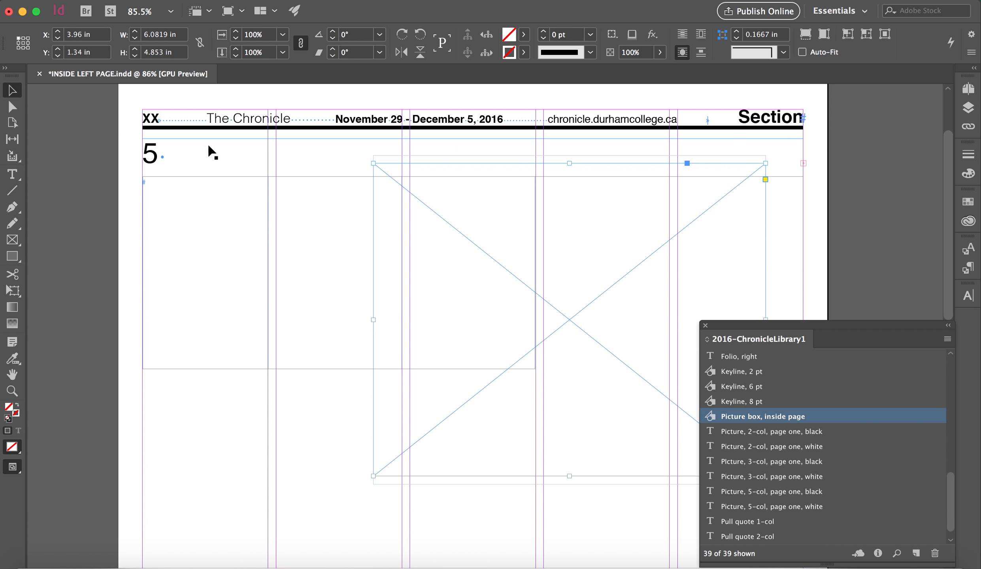
drag(573, 328, 611, 342)
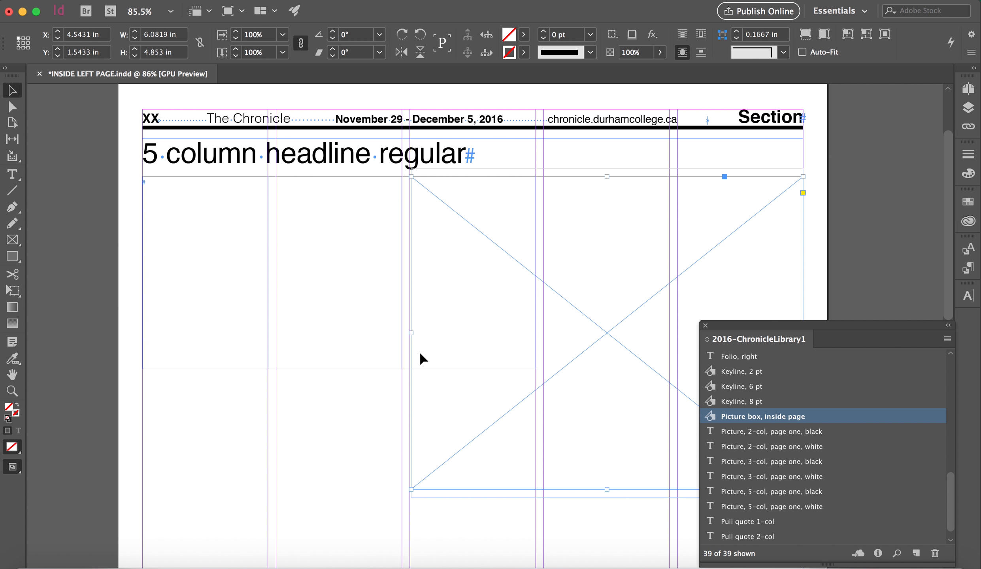
drag(411, 332, 547, 334)
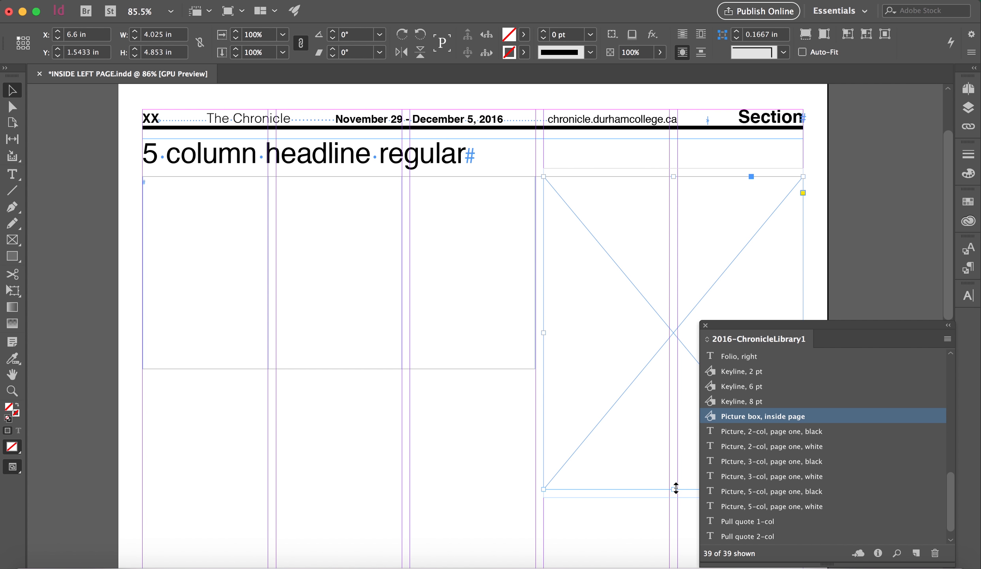
drag(673, 489, 670, 374)
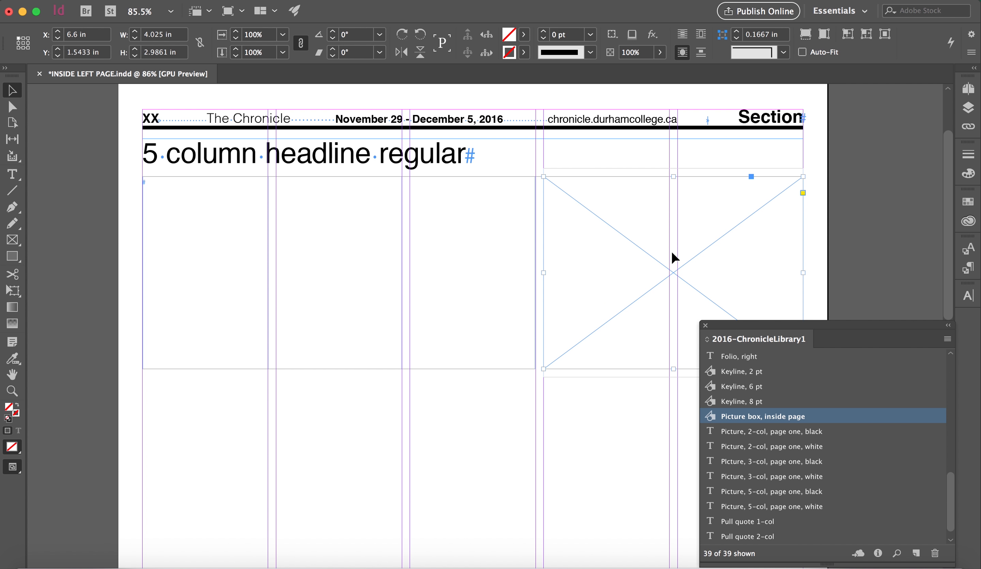
Step: Place the library's Cutline info item below the picture box and collapse the library so the whole cutline can be edited
scroll(672, 260, down, 2)
scroll(674, 268, up, 2)
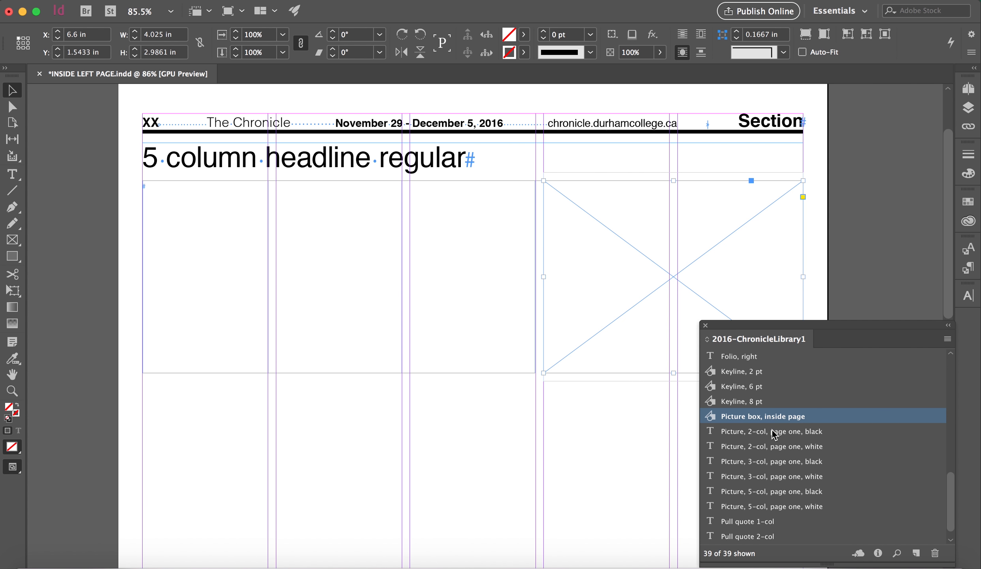
scroll(773, 443, up, 5)
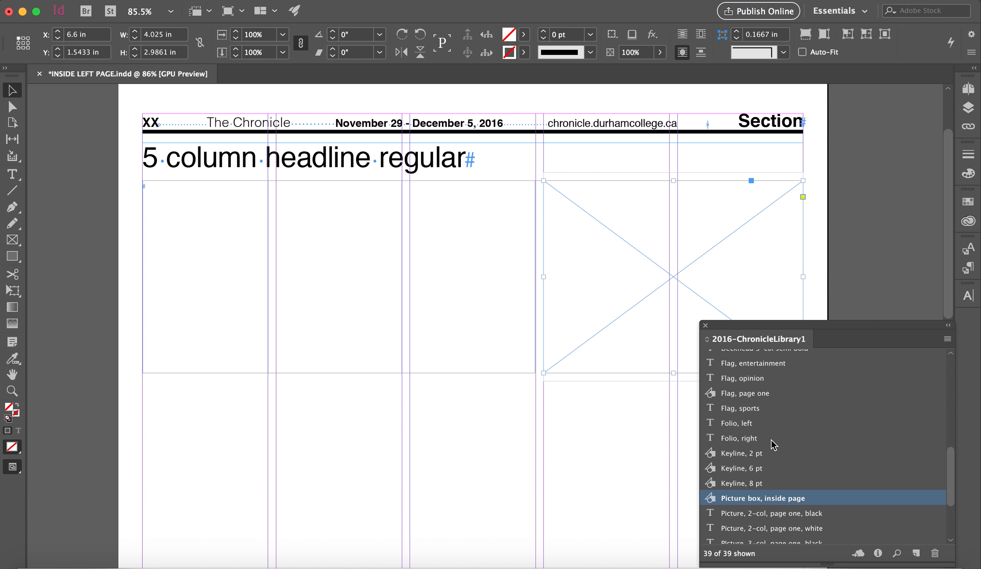
scroll(772, 445, up, 1)
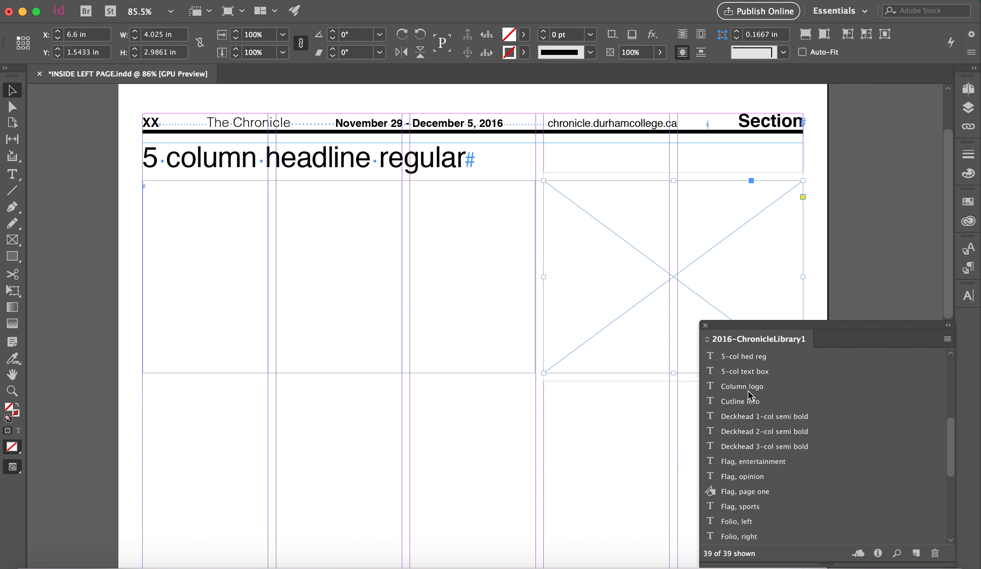
drag(743, 404, 631, 409)
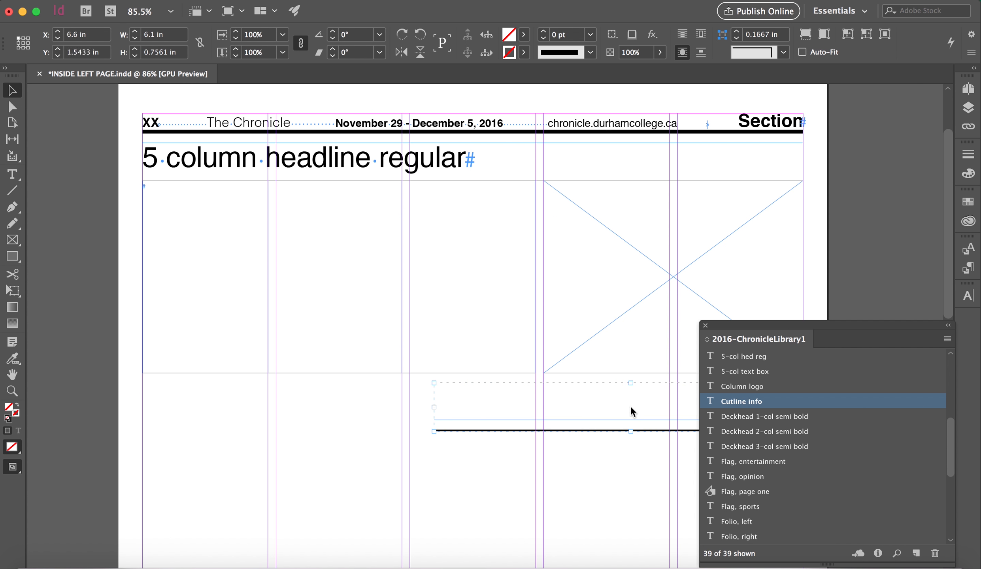
click(948, 325)
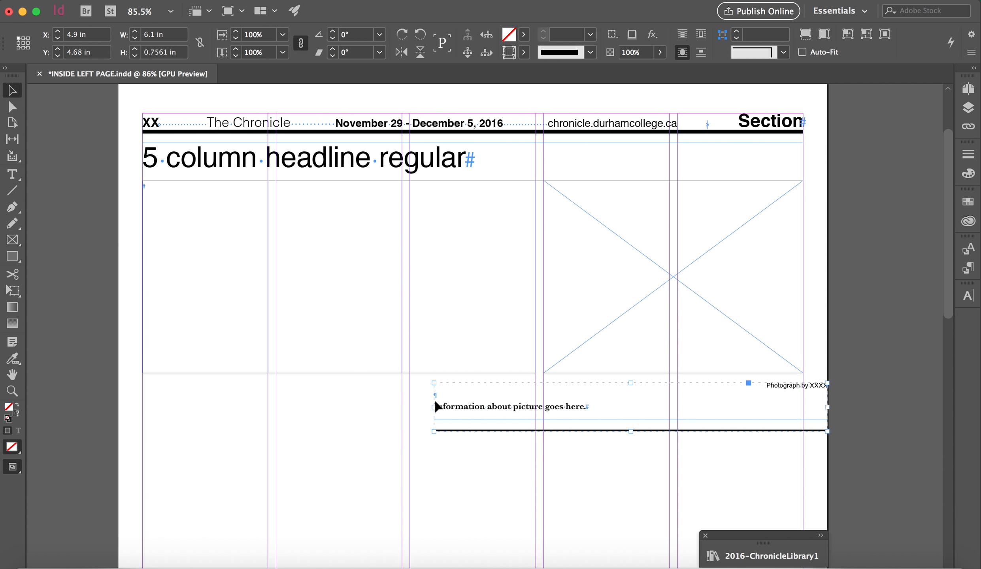
Step: Narrow the cutline to the picture box's two-column width of 4.025 in and move it up closer beneath the picture
drag(435, 406, 543, 406)
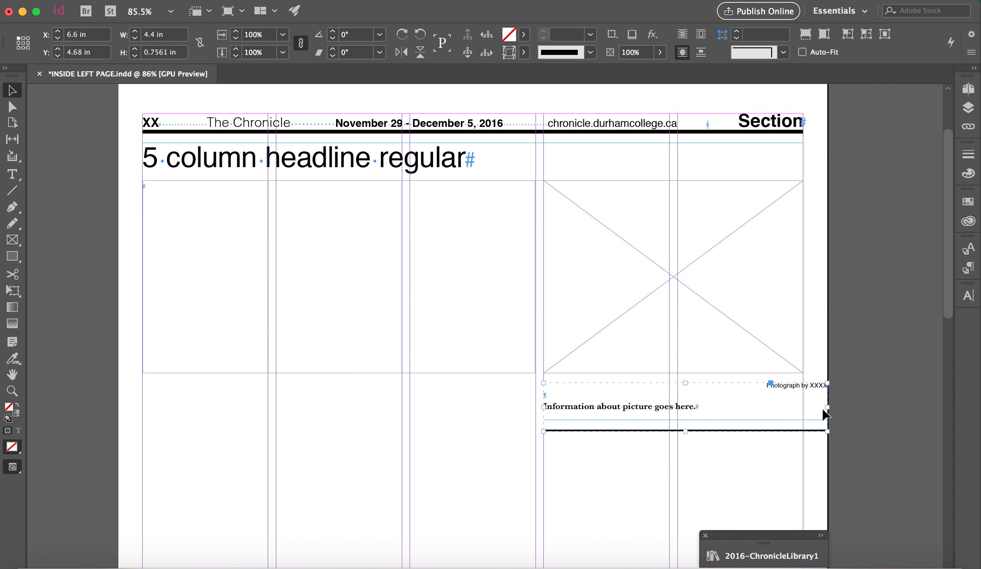
drag(829, 408, 803, 408)
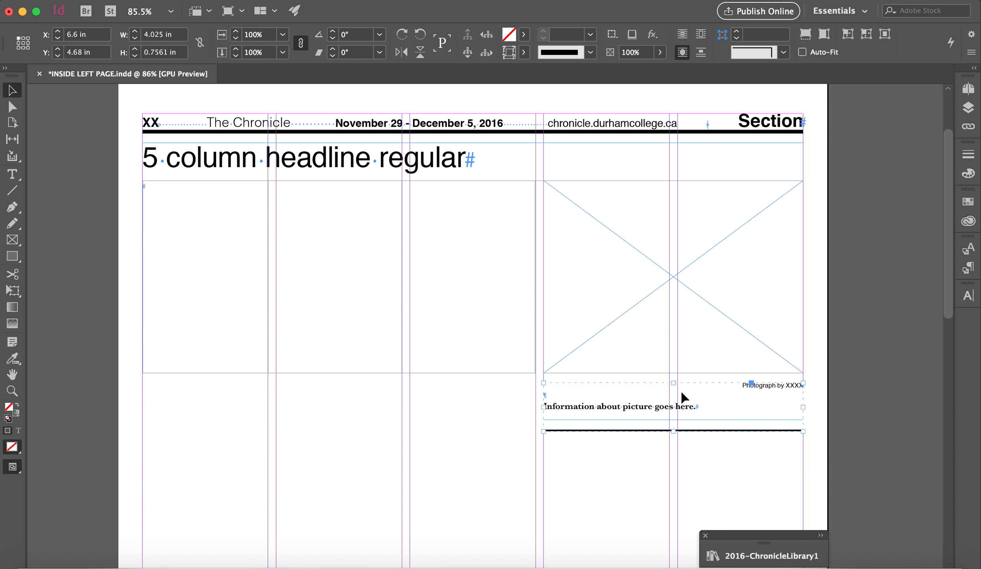
drag(690, 408, 689, 407)
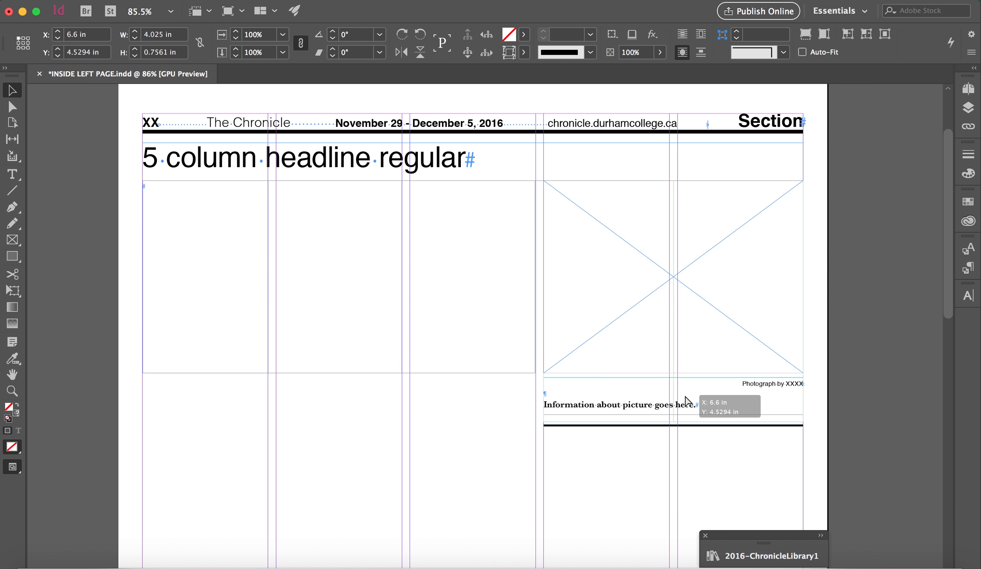
click(824, 399)
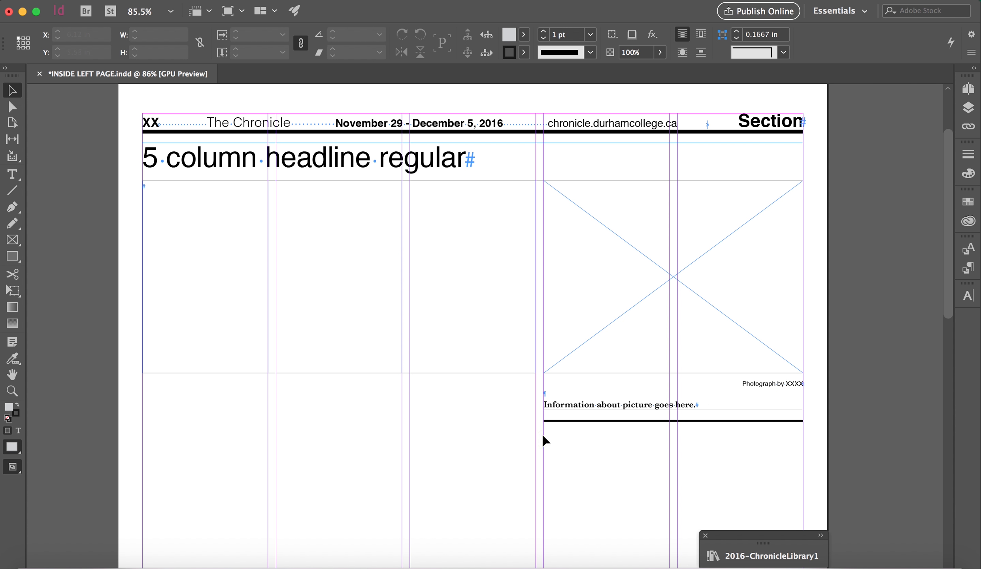
Step: Extend the three-column text box downward to 3.7422 in high, level with the rule under the cutline
click(382, 353)
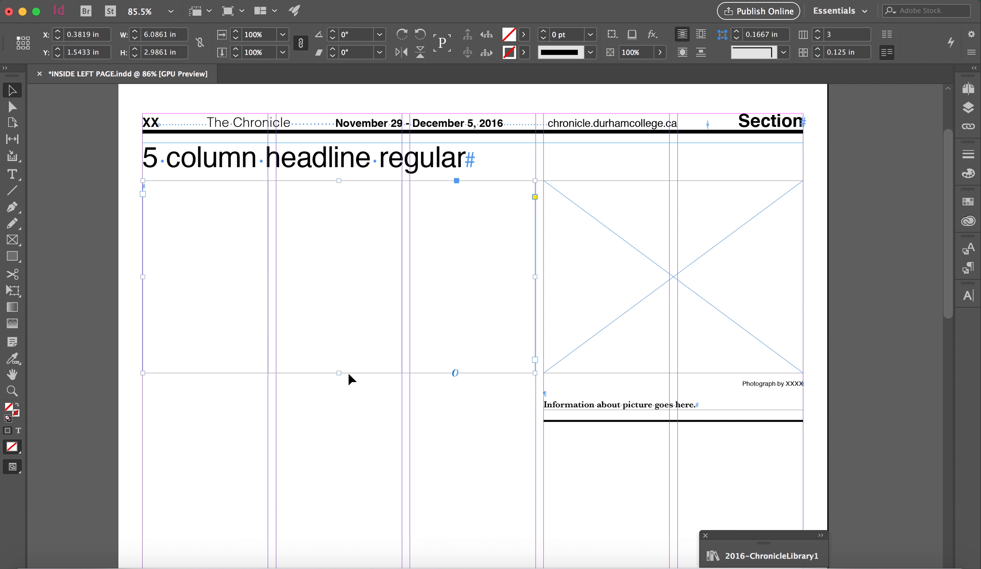
drag(338, 373, 343, 422)
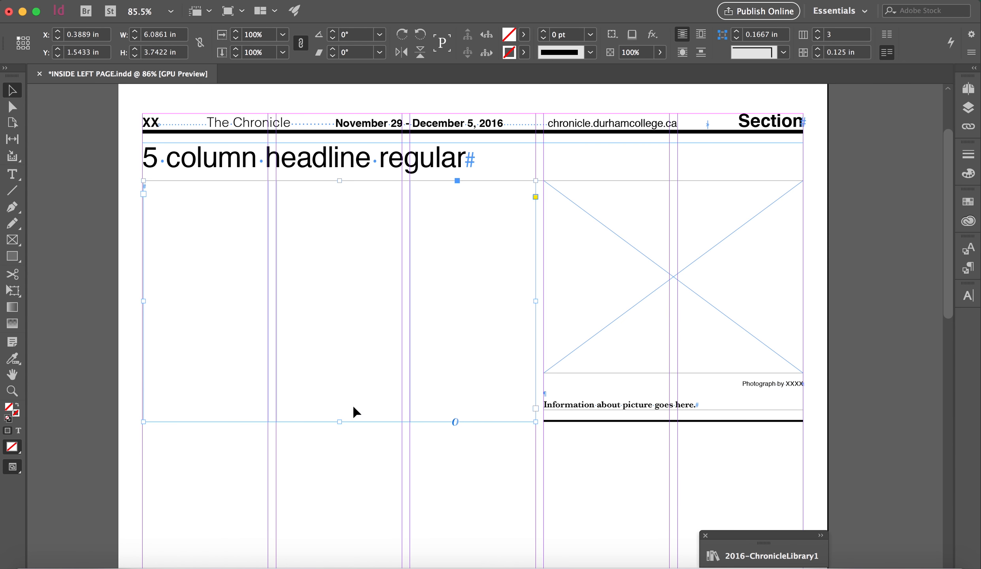
Step: Move and expand the collapsed 2016-ChronicleLibrary1 library, and look through its available layout items
drag(797, 539, 803, 312)
click(931, 469)
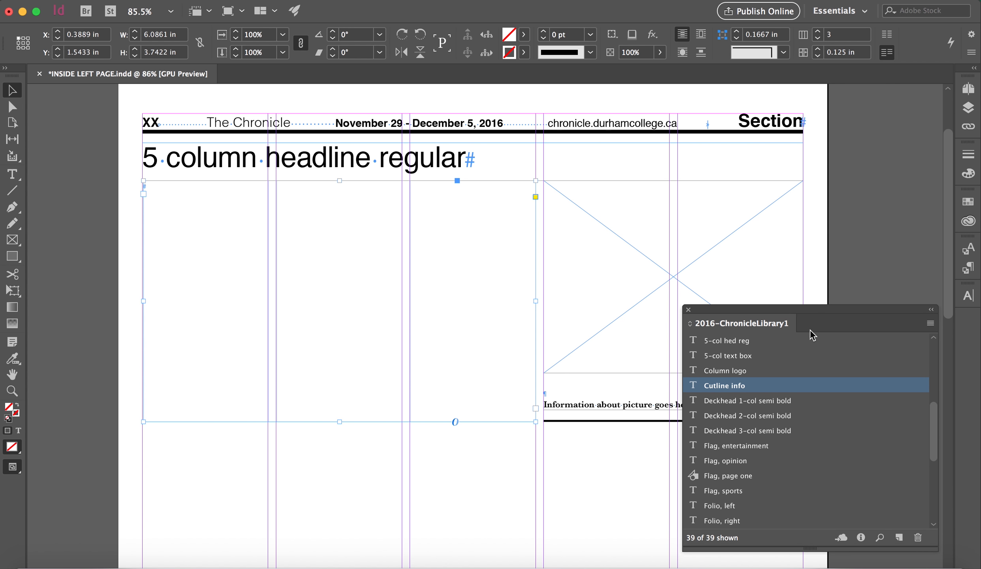
scroll(775, 454, down, 8)
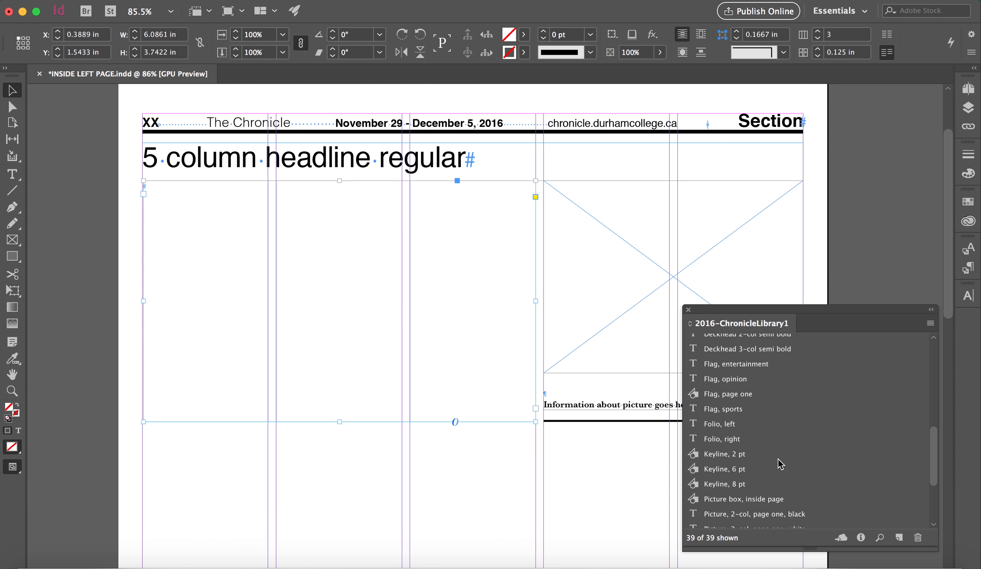
scroll(779, 468, up, 12)
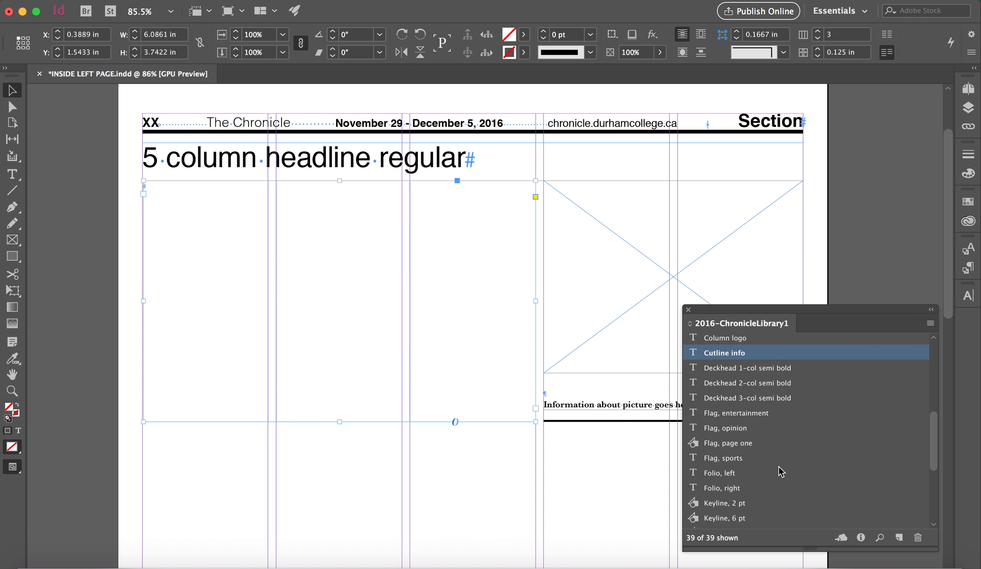
scroll(779, 467, down, 2)
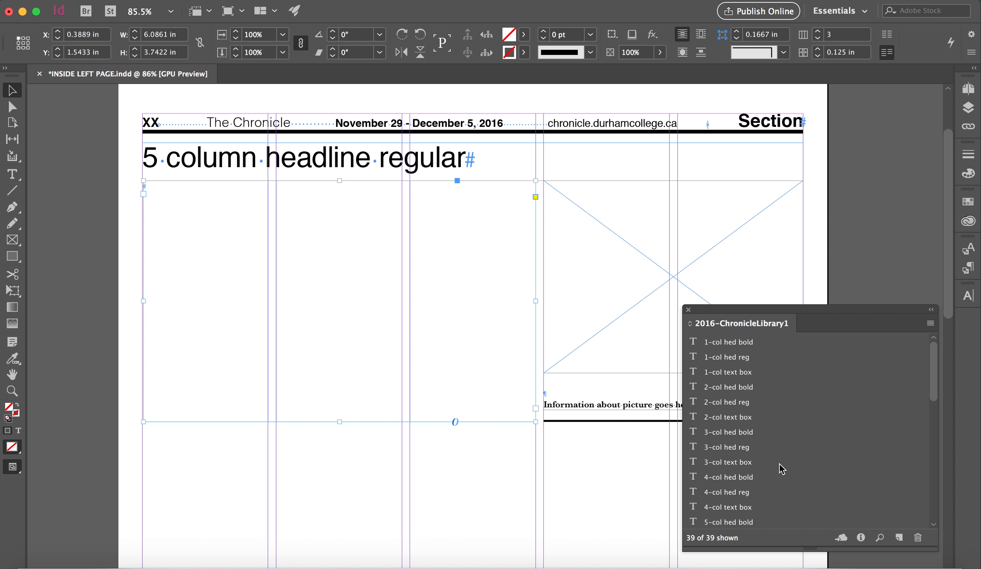
scroll(780, 463, up, 2)
scroll(779, 464, down, 11)
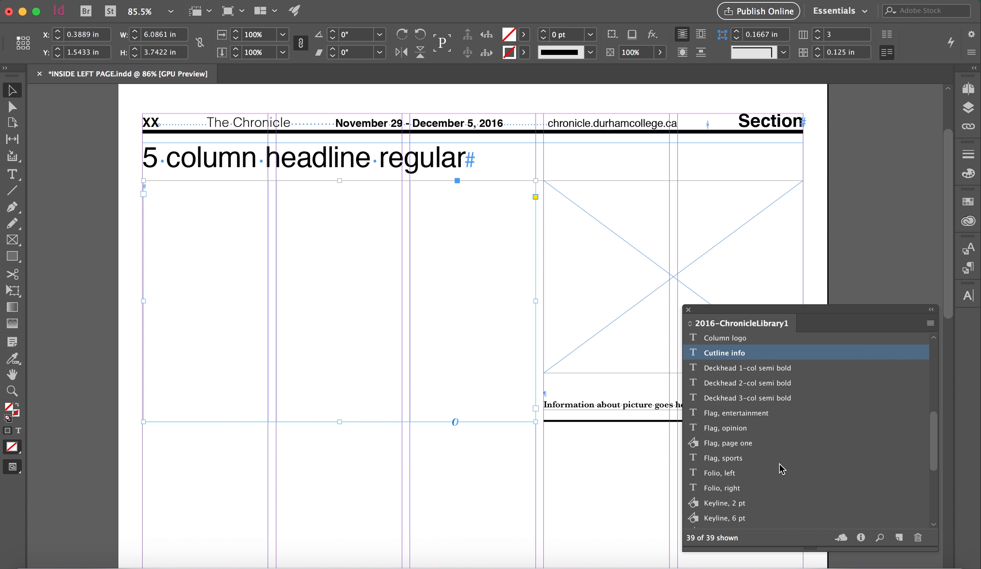
Step: Look through the remaining library items, then collapse the library and park it beside the page, clear of the picture and cutline
scroll(778, 463, down, 3)
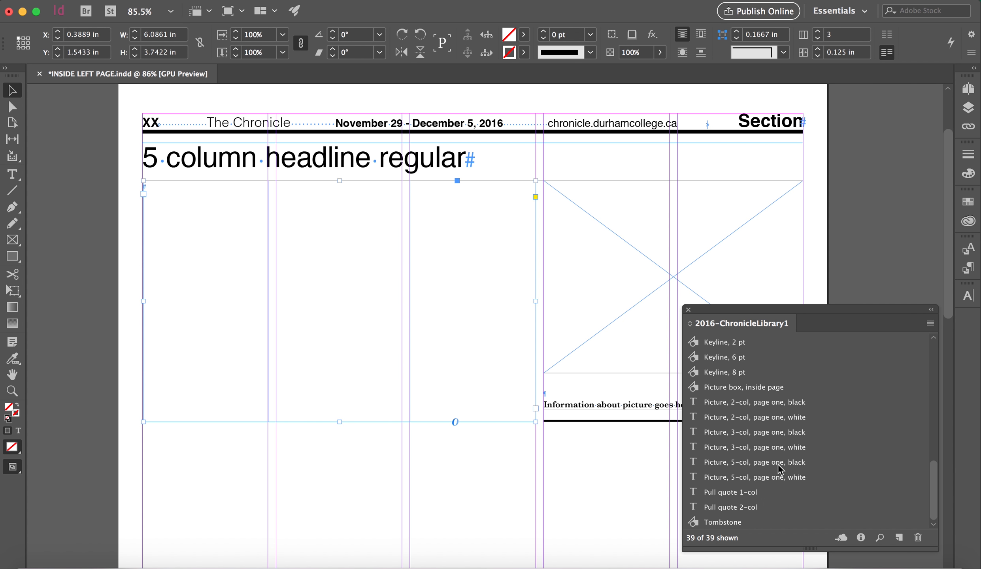
click(932, 311)
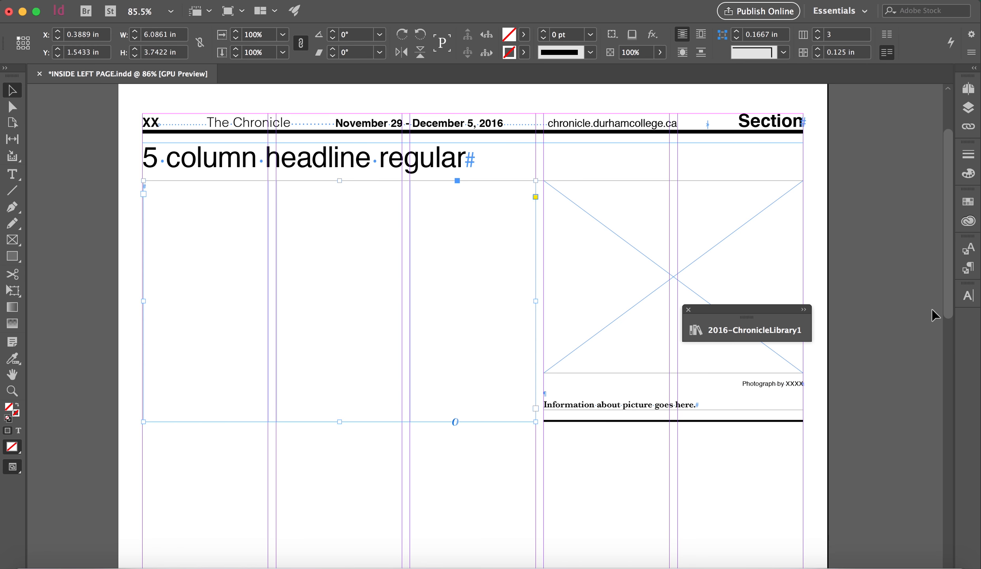
drag(753, 311, 908, 393)
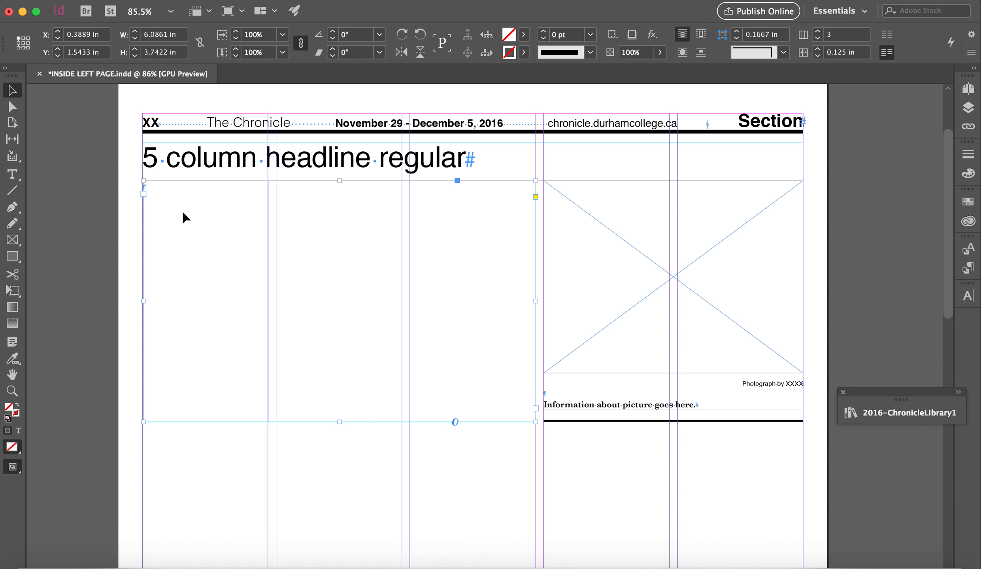
Step: Apply the Body (10/12) style in the empty three-column text box and paste the Lorem ipsum story into it
double_click(160, 189)
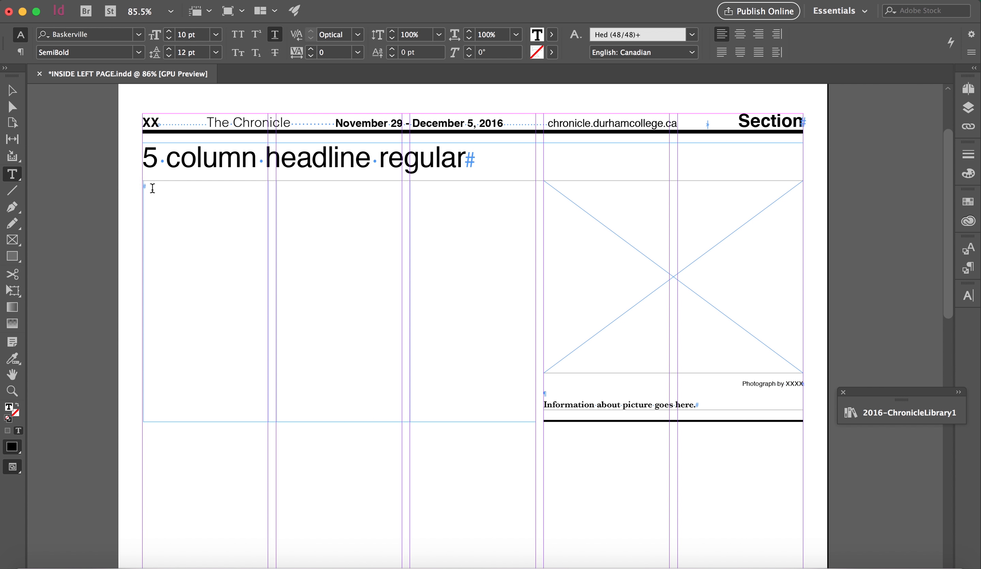
click(641, 36)
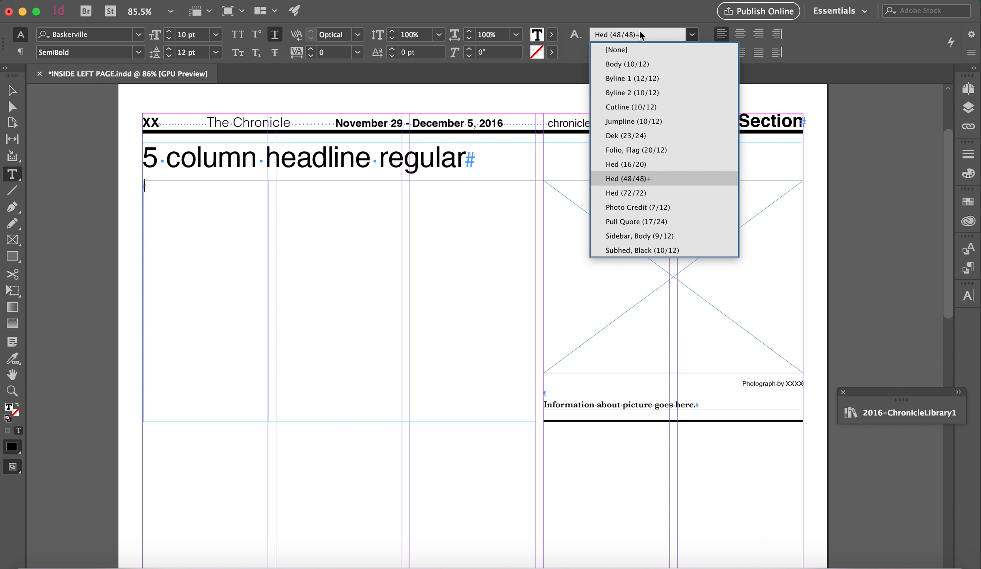
click(644, 64)
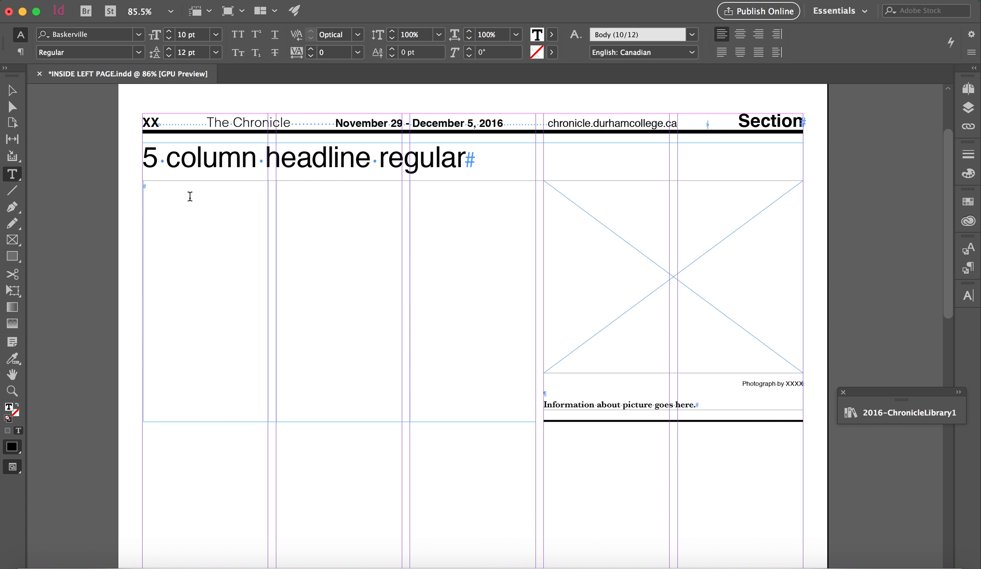
key(super+v)
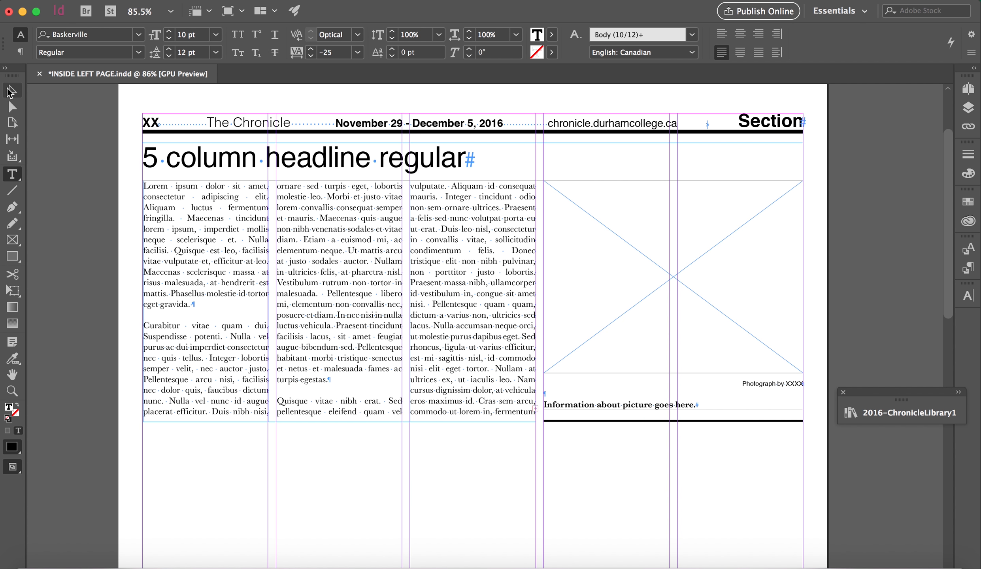
Step: Extend the three-column text box downward to 4.8967 in high so the whole story fits, keeping its upper edge in place
click(9, 91)
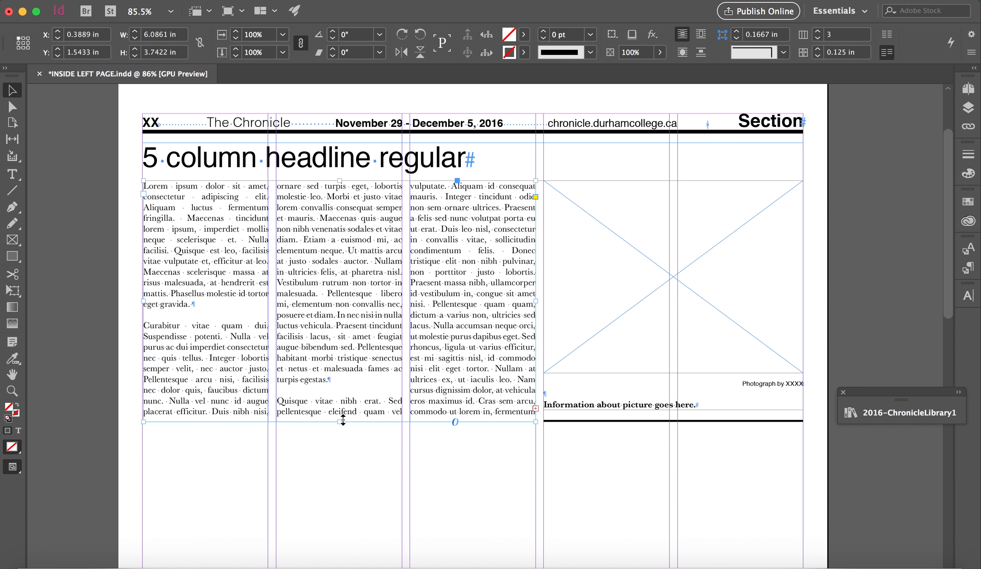
drag(343, 420, 343, 451)
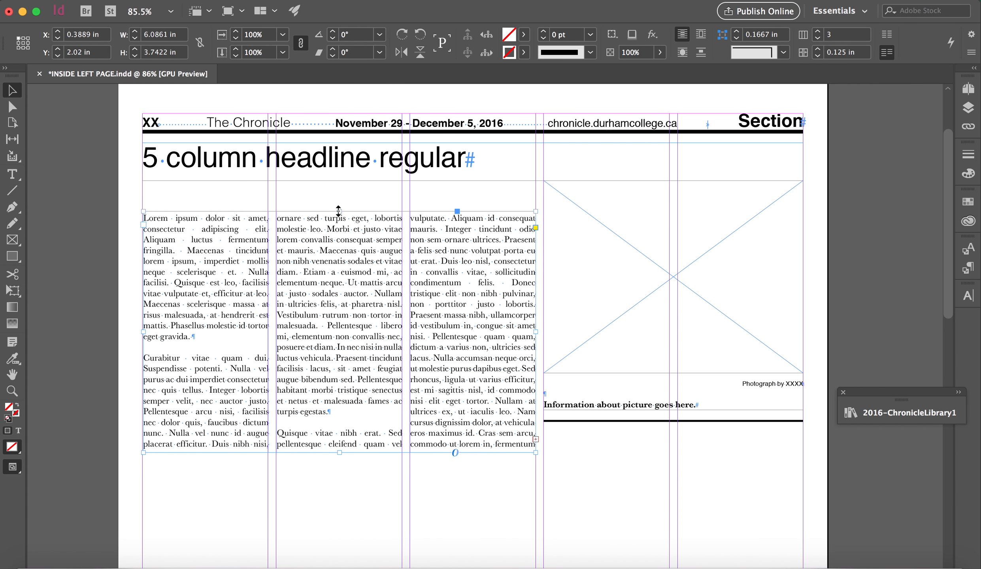
key(ctrl+z)
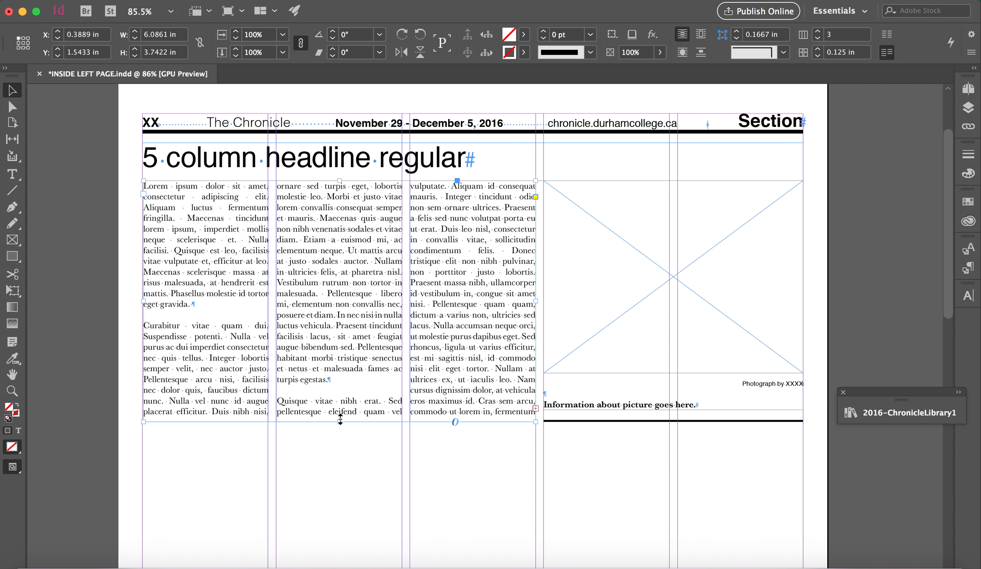
drag(340, 419, 342, 464)
scroll(342, 484, down, 2)
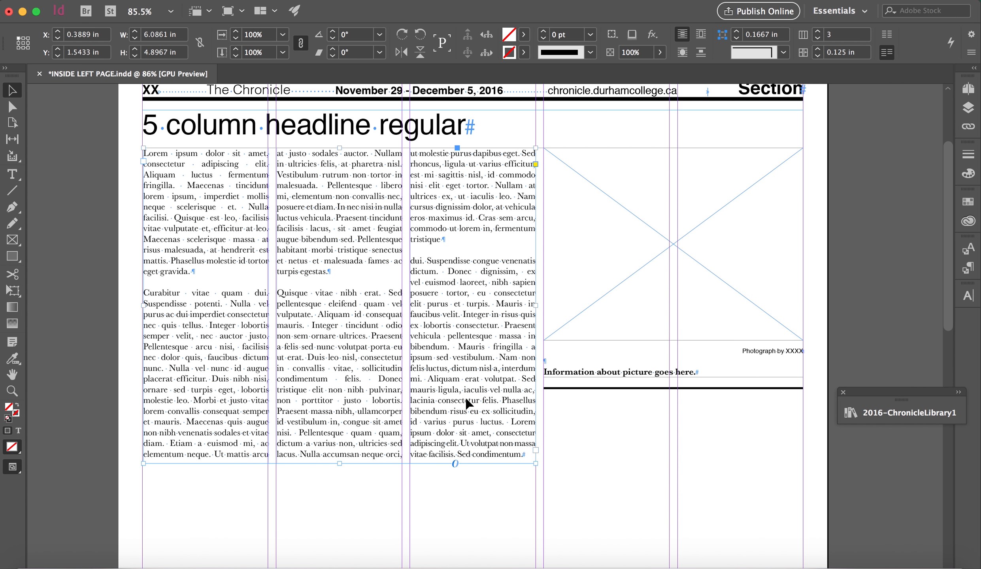
Step: Move the cutline down level with the story's lower edge and stretch the picture box to 4.0167 in high to meet it
click(599, 366)
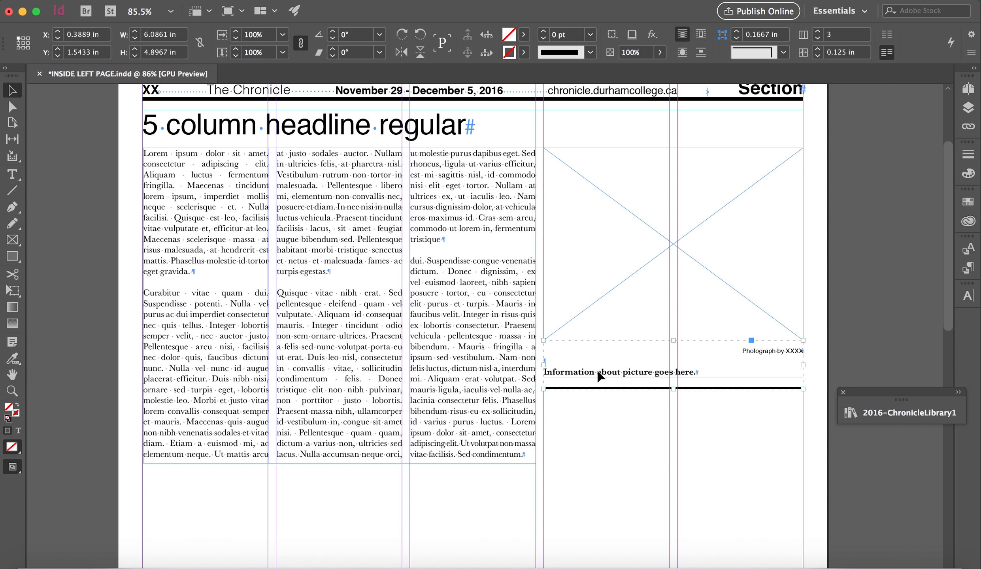
drag(599, 375, 604, 430)
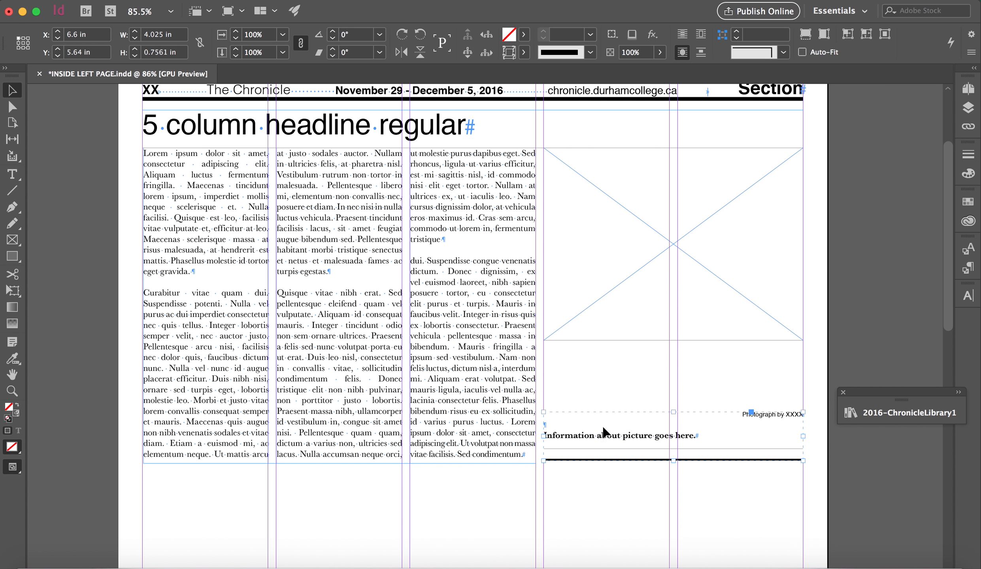
click(626, 335)
drag(673, 341, 673, 408)
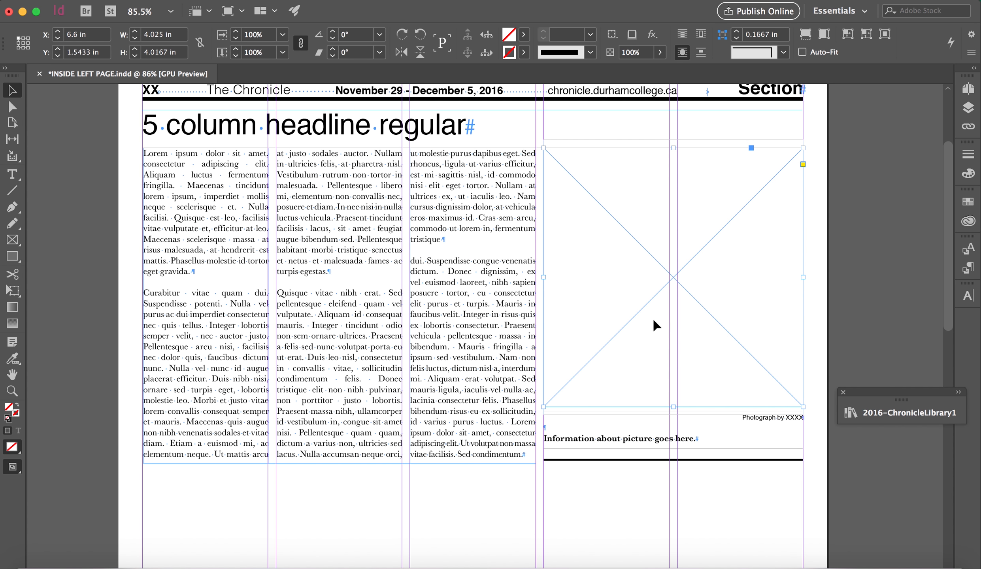
click(111, 295)
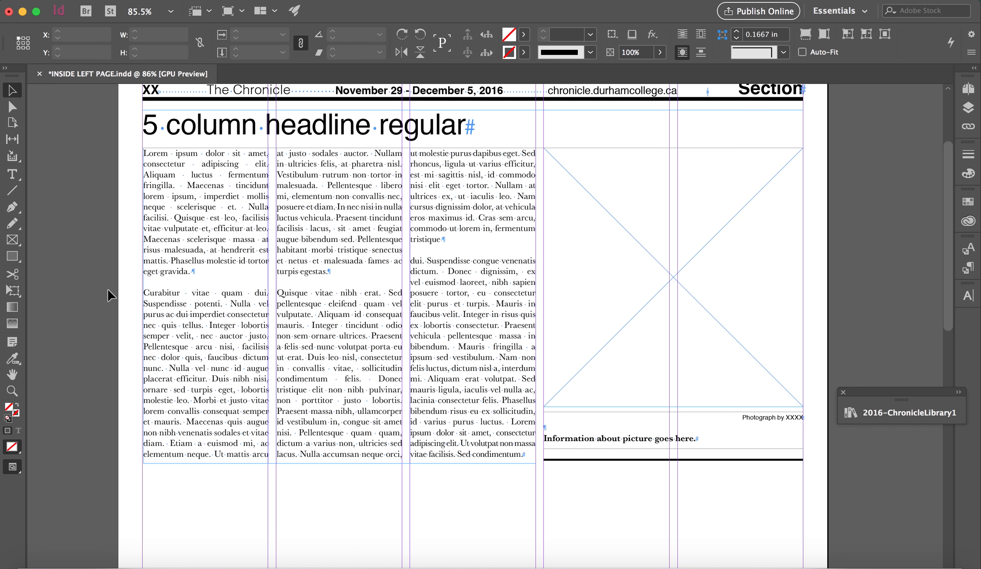
Step: Compare the character formatting of the headline with that of the body text, examining font, size, leading and style
scroll(111, 295, up, 2)
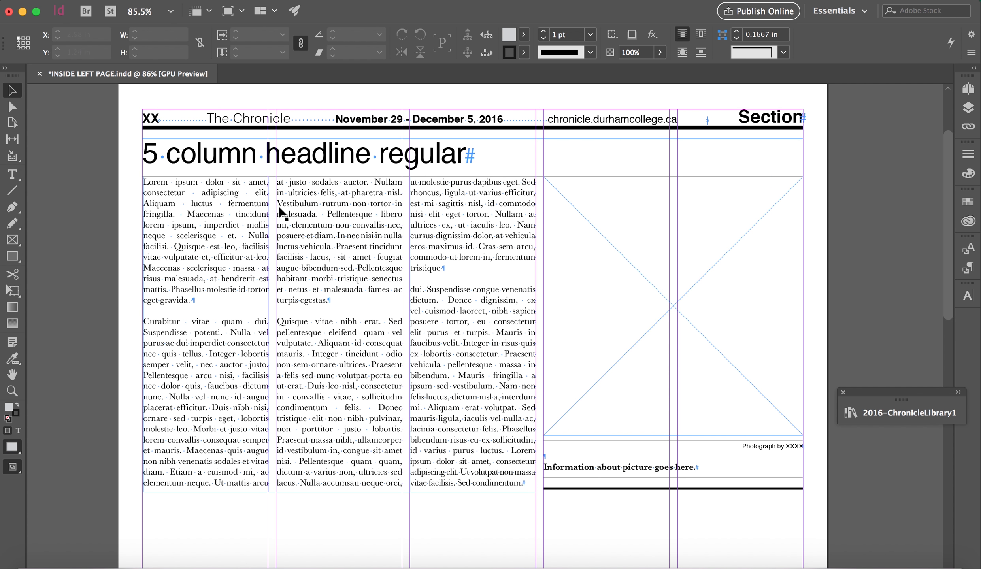
double_click(231, 222)
drag(187, 227, 232, 257)
double_click(218, 153)
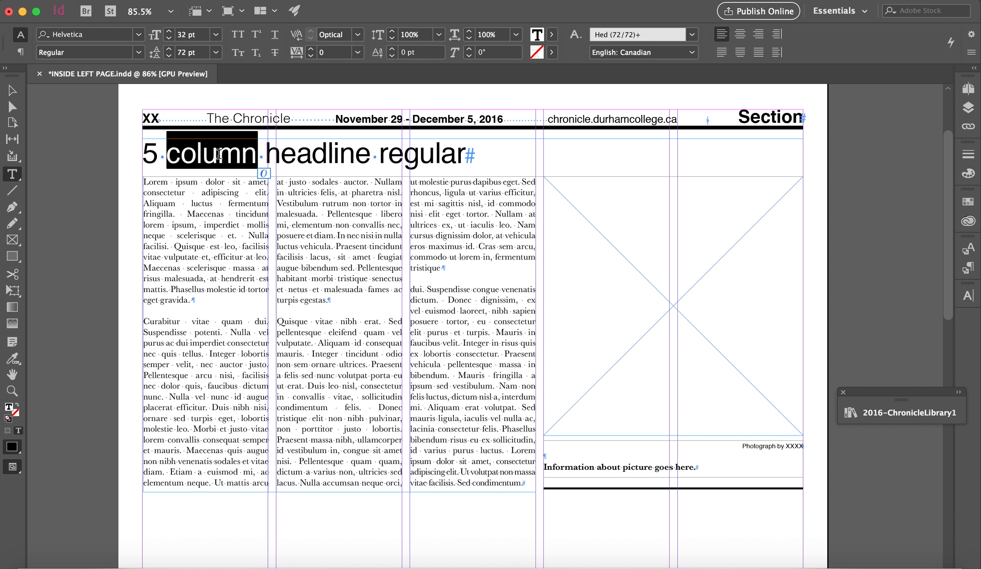
click(219, 208)
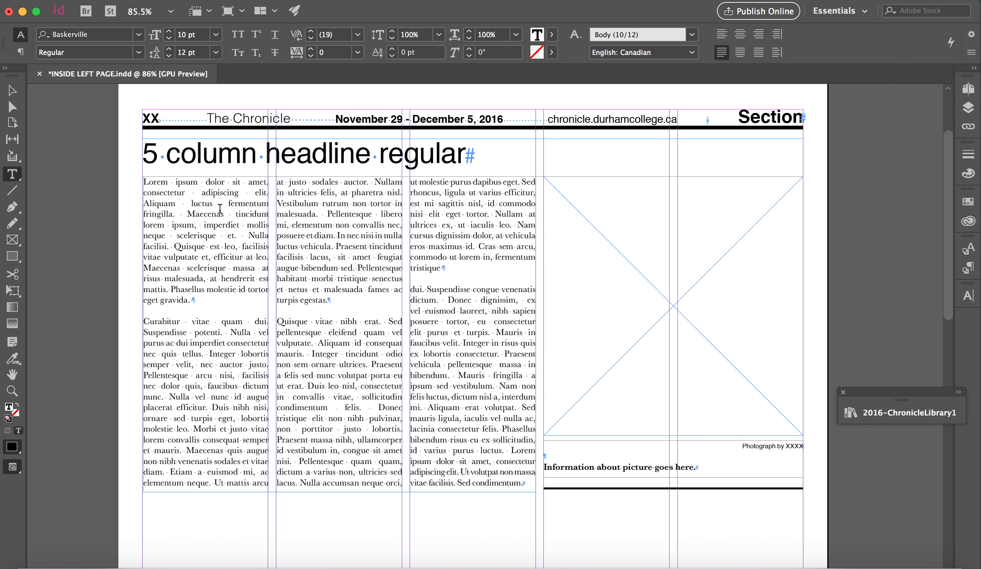
triple_click(397, 164)
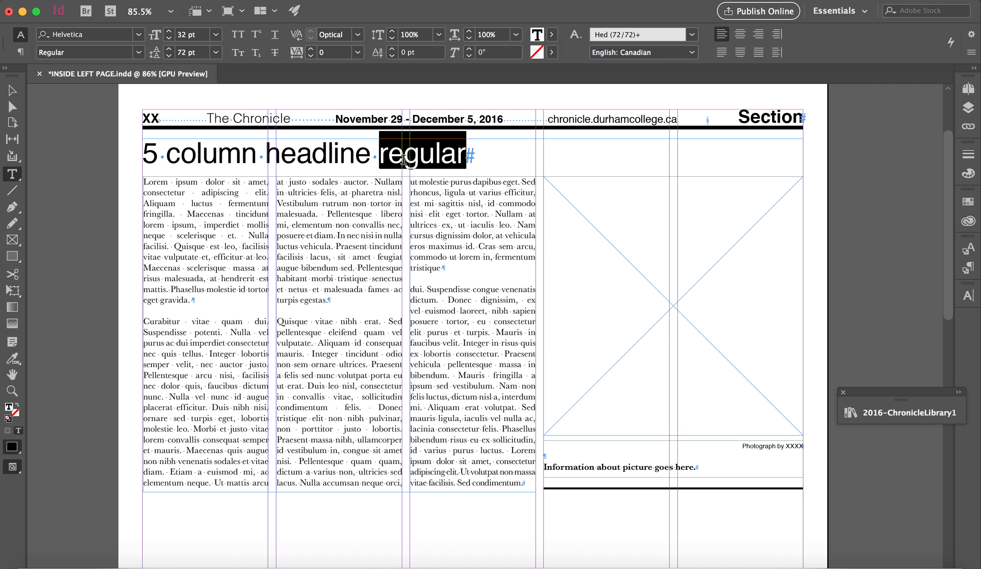
click(339, 214)
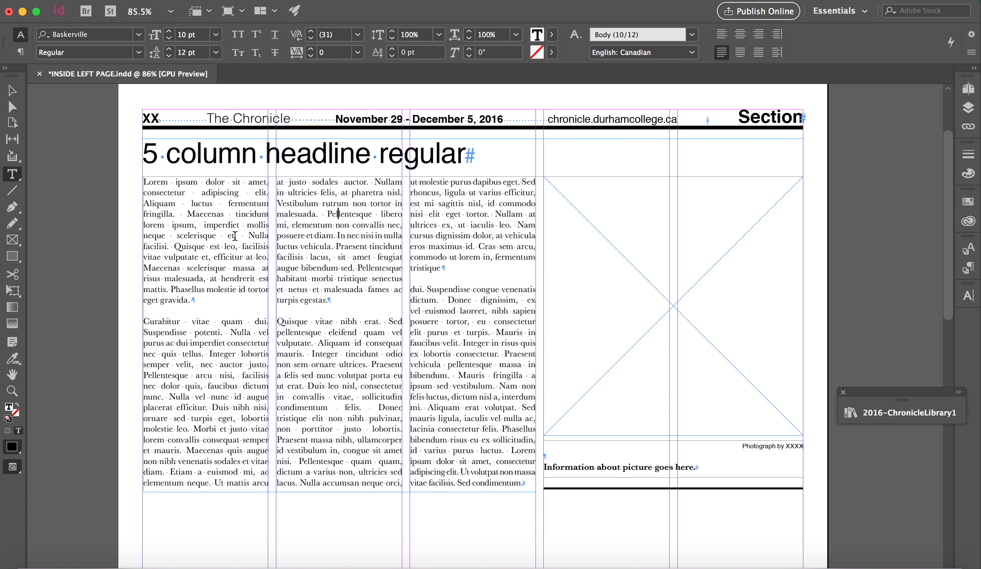
drag(187, 214, 208, 247)
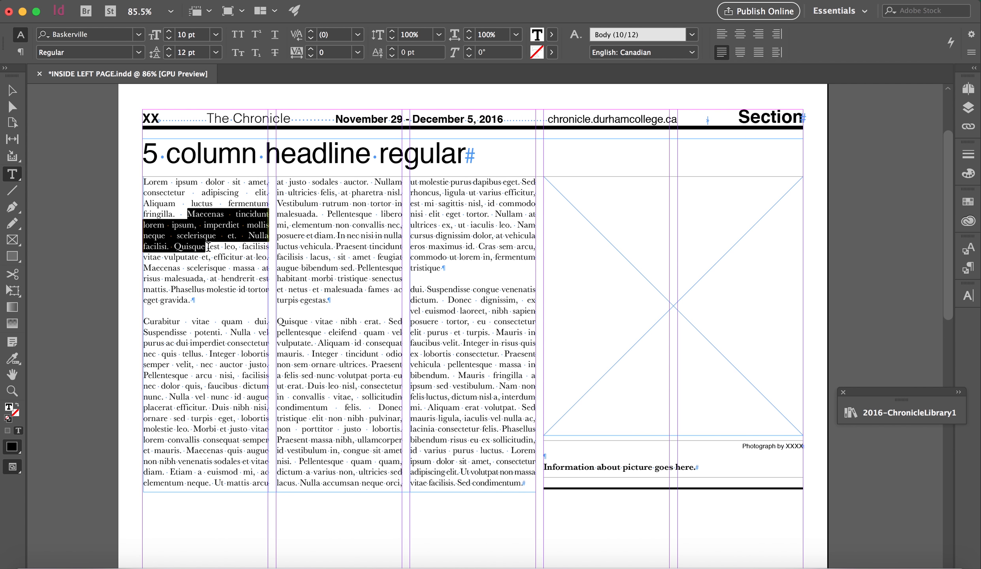
triple_click(224, 155)
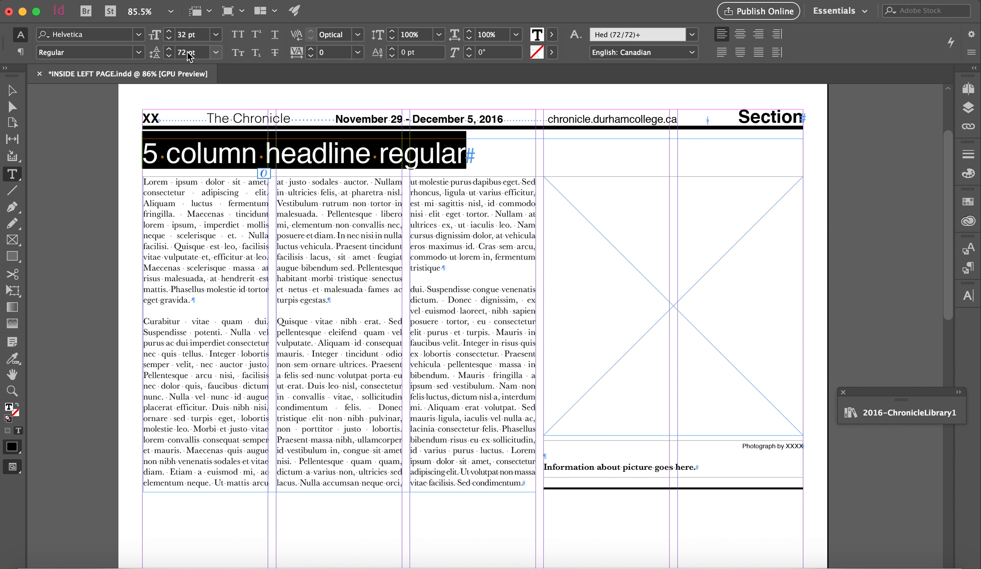
click(243, 154)
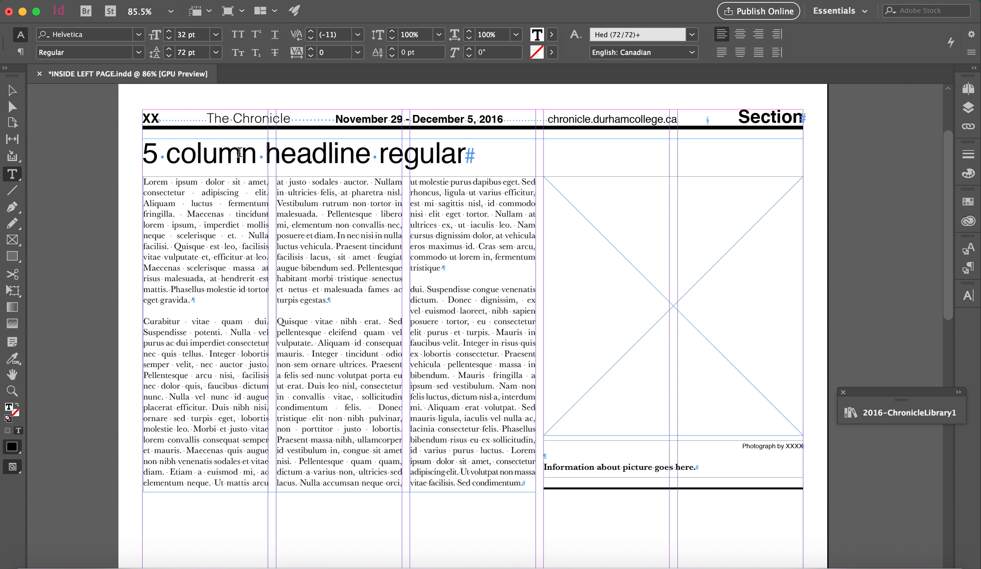
Step: Try the whole five-column headline at 11 pt and 48 pt, and settle on a font size of 36 pt
double_click(373, 157)
click(373, 158)
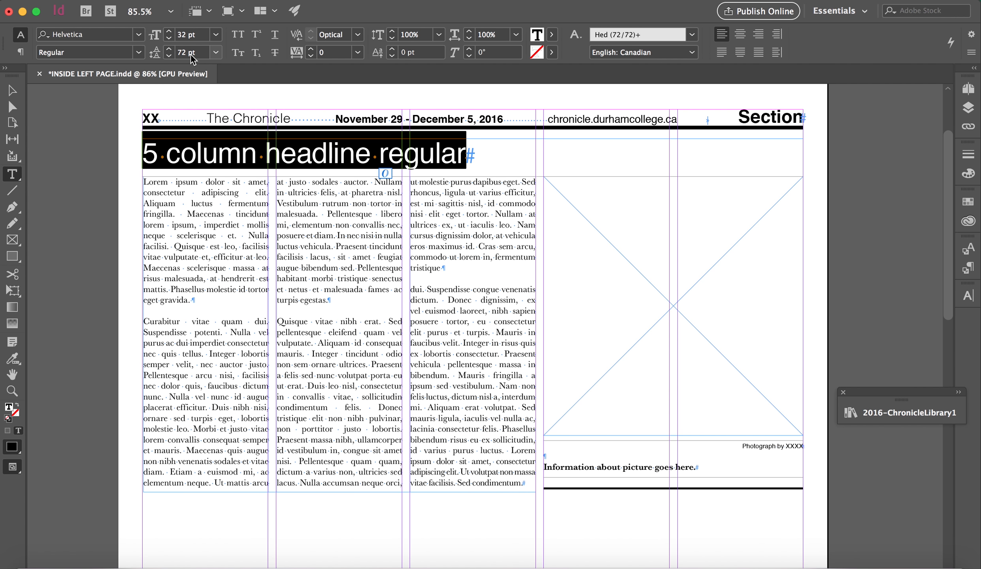
click(215, 35)
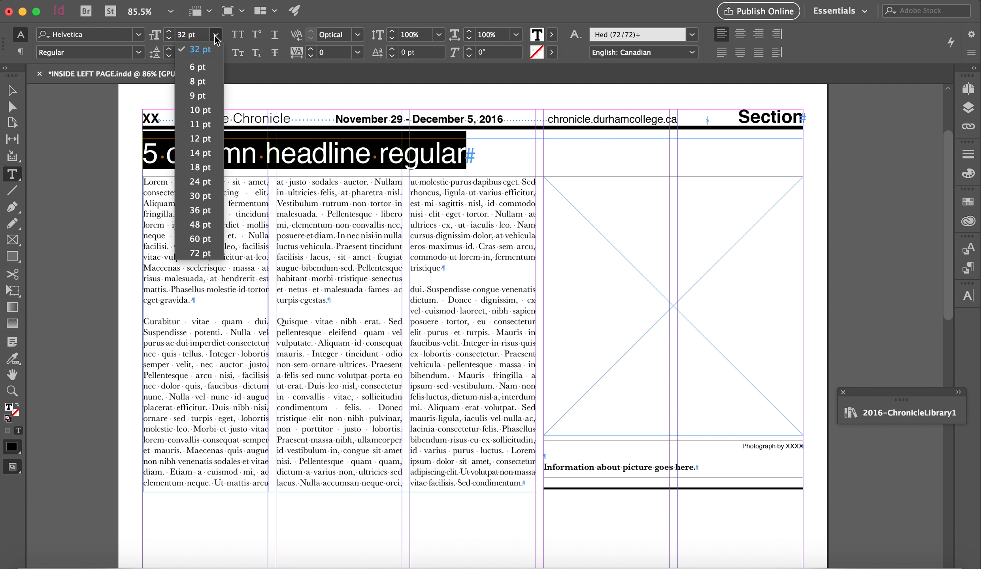
click(206, 124)
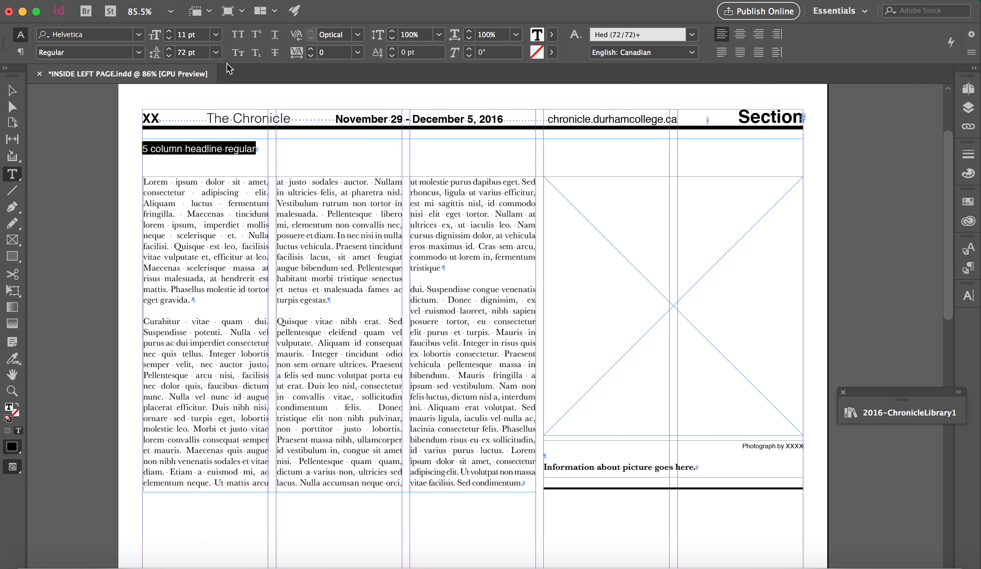
click(216, 34)
click(202, 225)
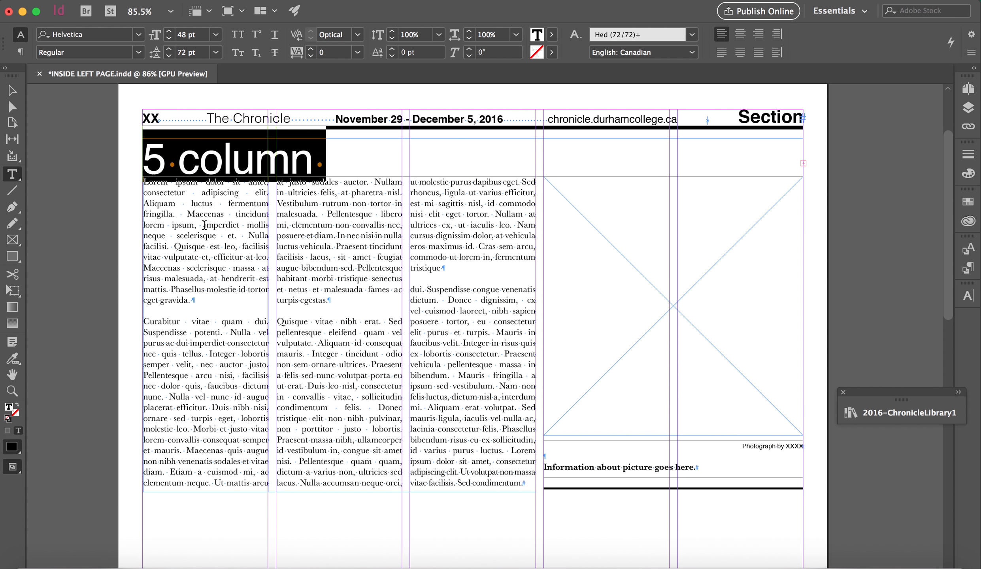
click(216, 35)
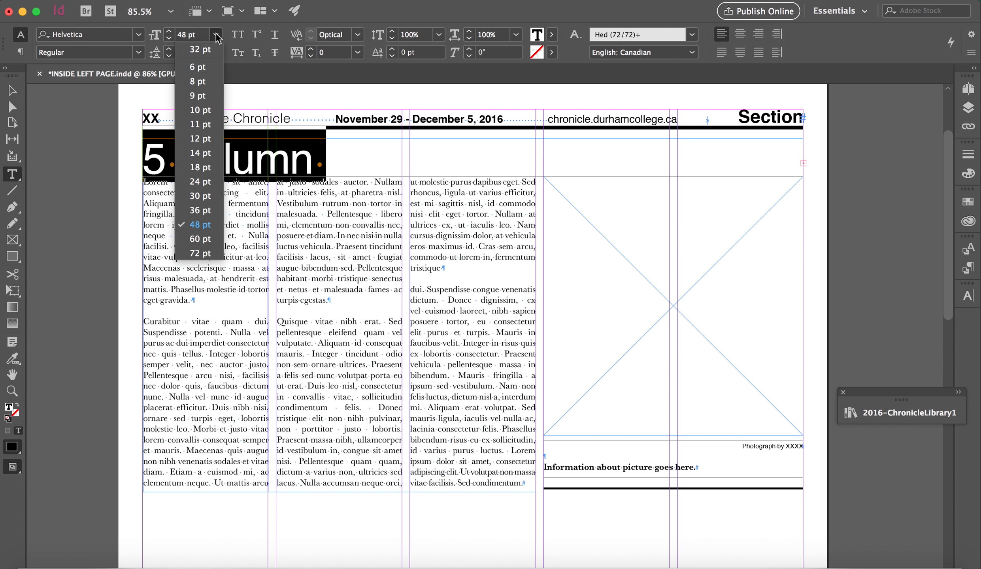
click(209, 210)
Step: Check the space markers in the headline and hide the hidden characters
drag(509, 159, 148, 159)
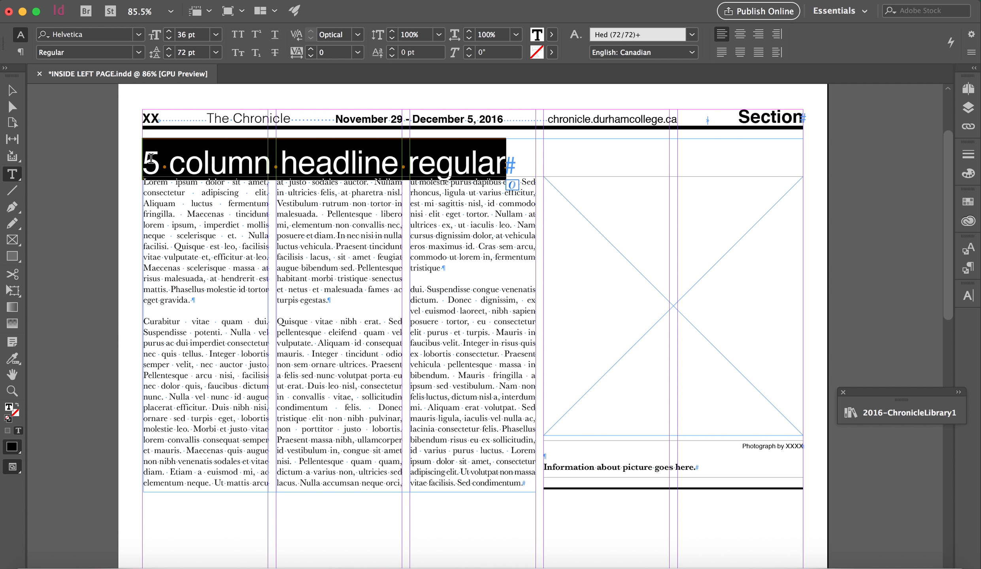
click(159, 158)
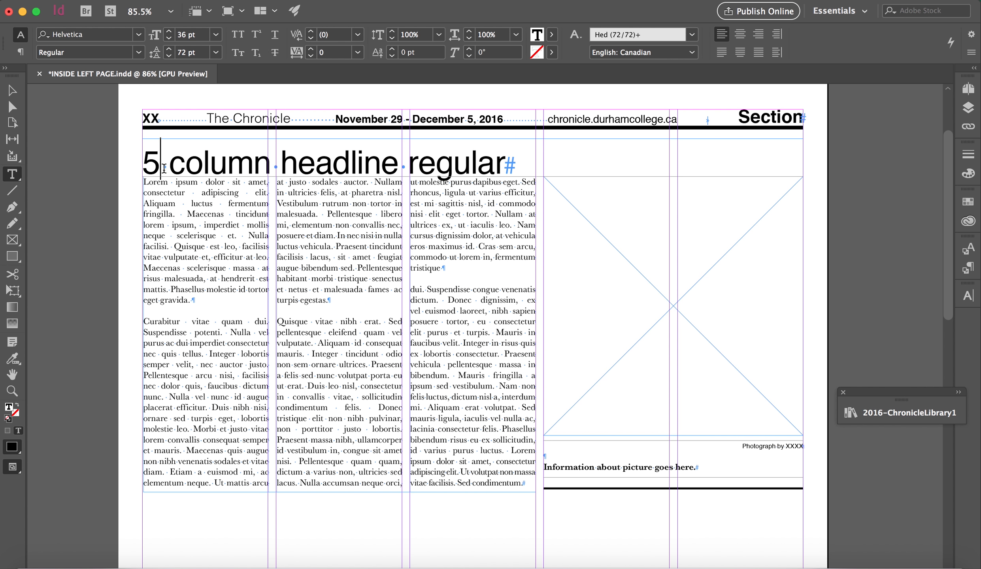
key(shift+Right)
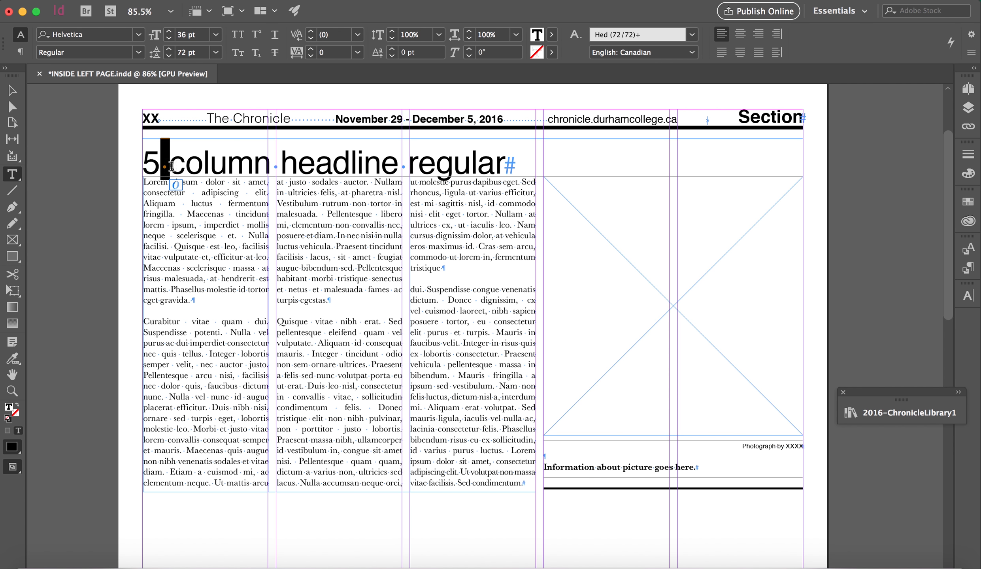
click(451, 165)
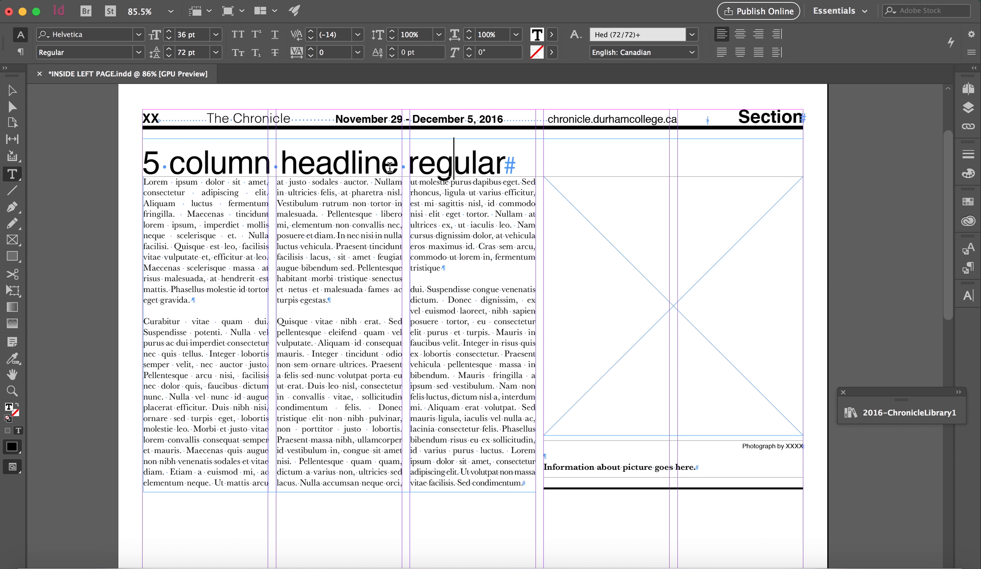
click(223, 1)
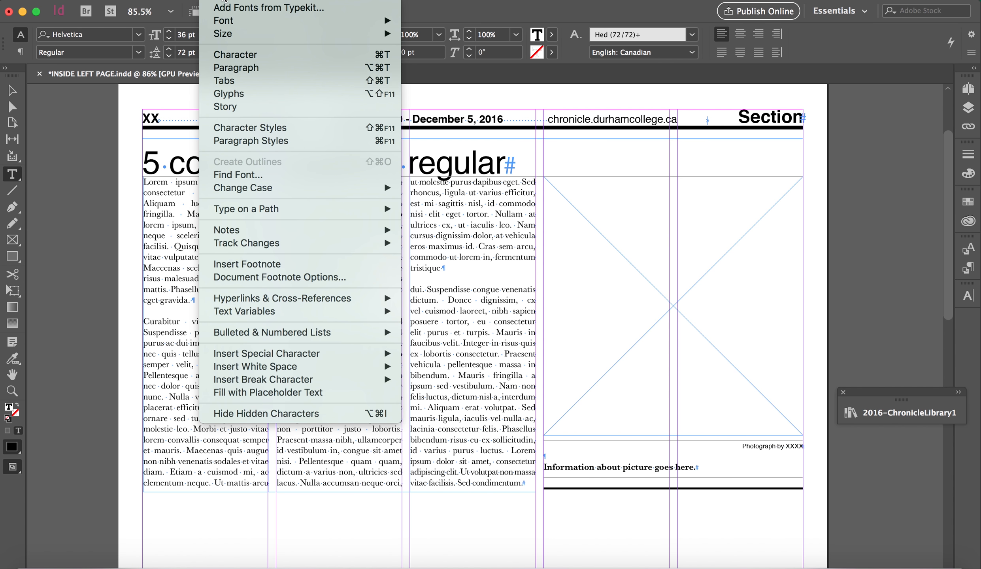
click(271, 415)
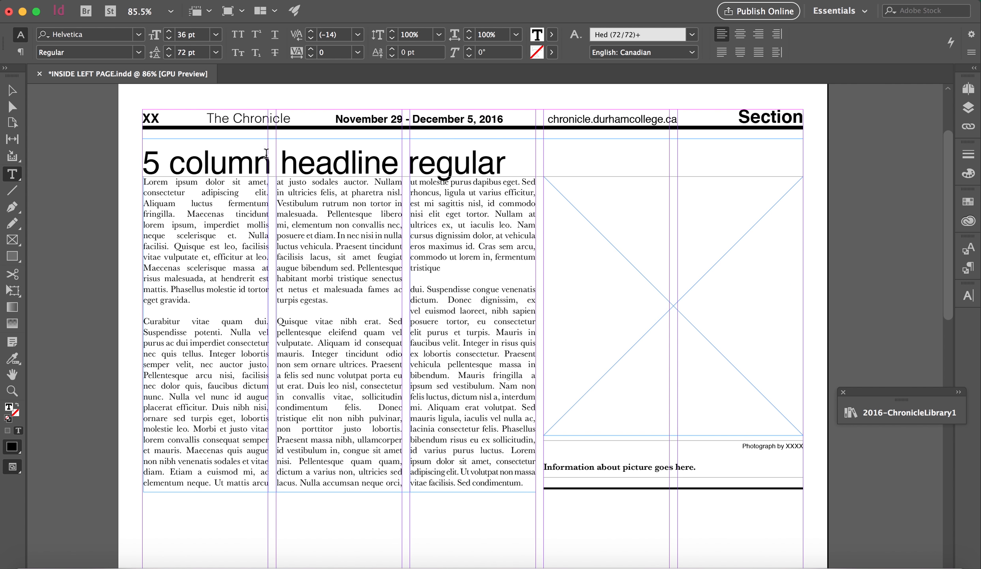
Step: Replace the XX page number placeholder in the folio with 12
drag(156, 118, 151, 118)
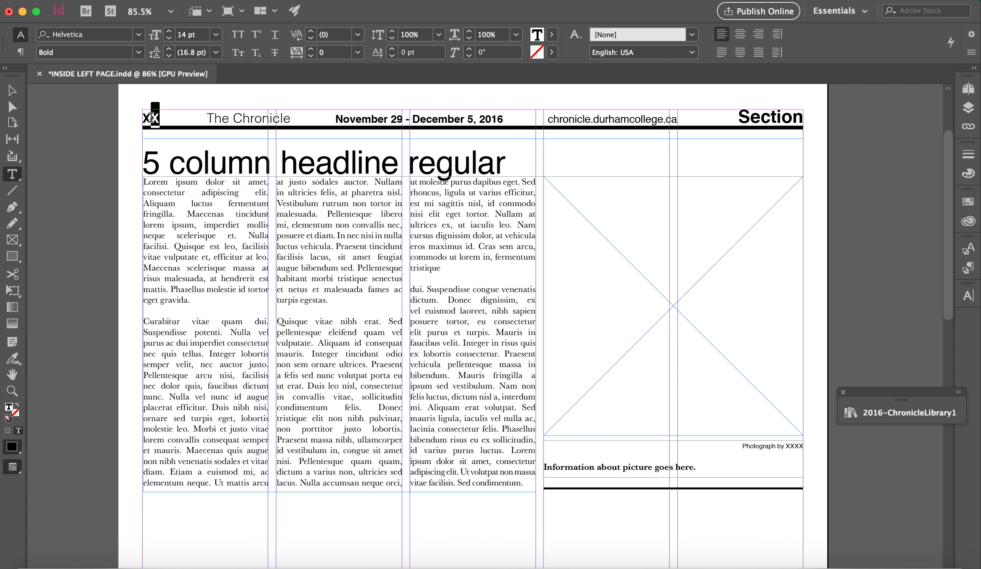
double_click(147, 118)
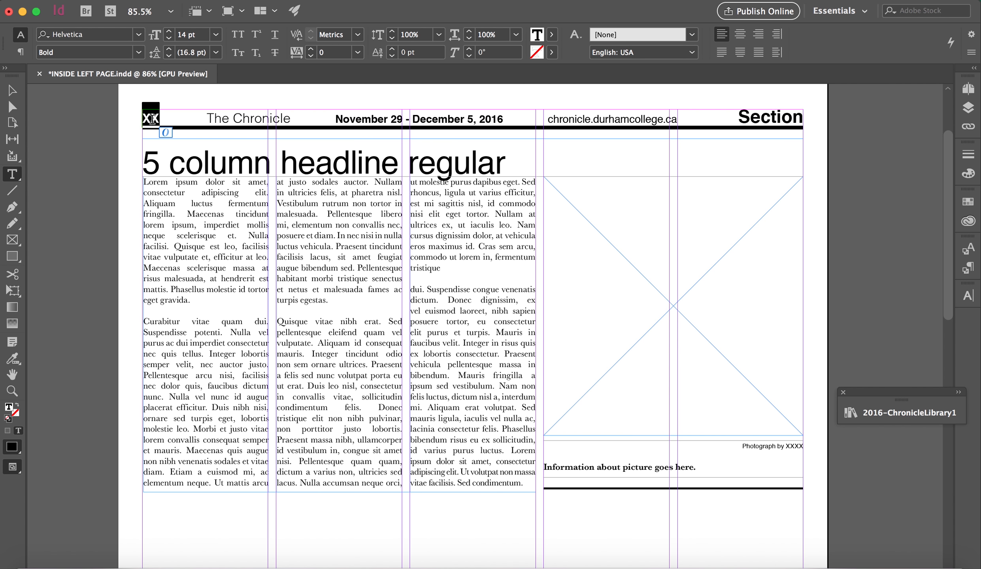
text(12)
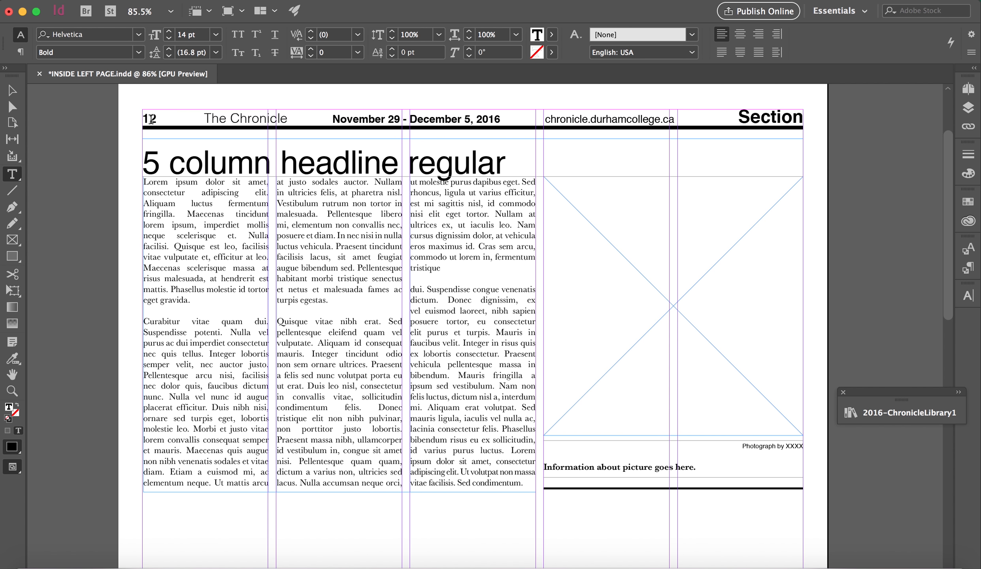
Step: Replace the Section placeholder in the folio with Entertainment and finish editing the text
drag(354, 120, 424, 120)
click(490, 120)
drag(738, 119, 803, 118)
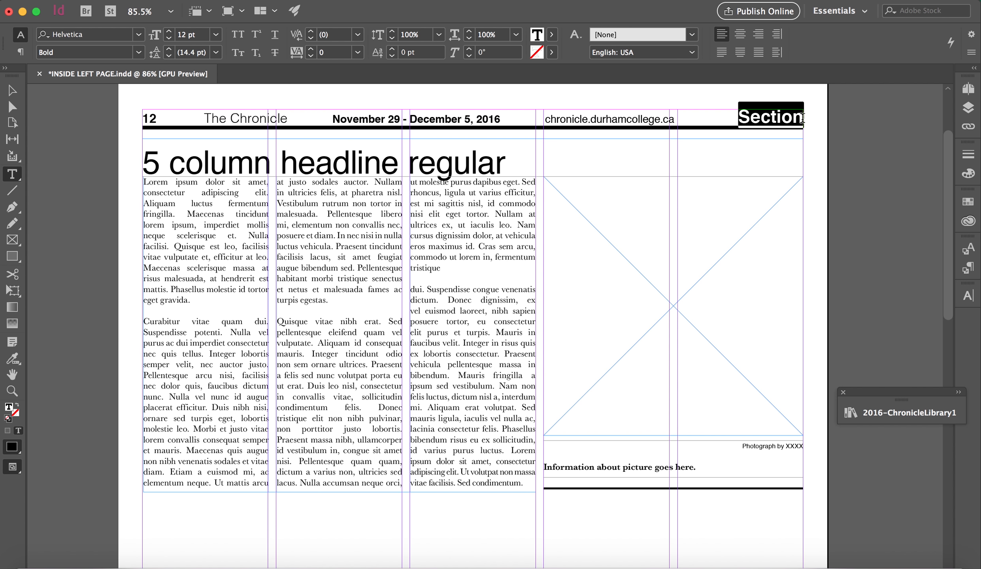
text(Ent)
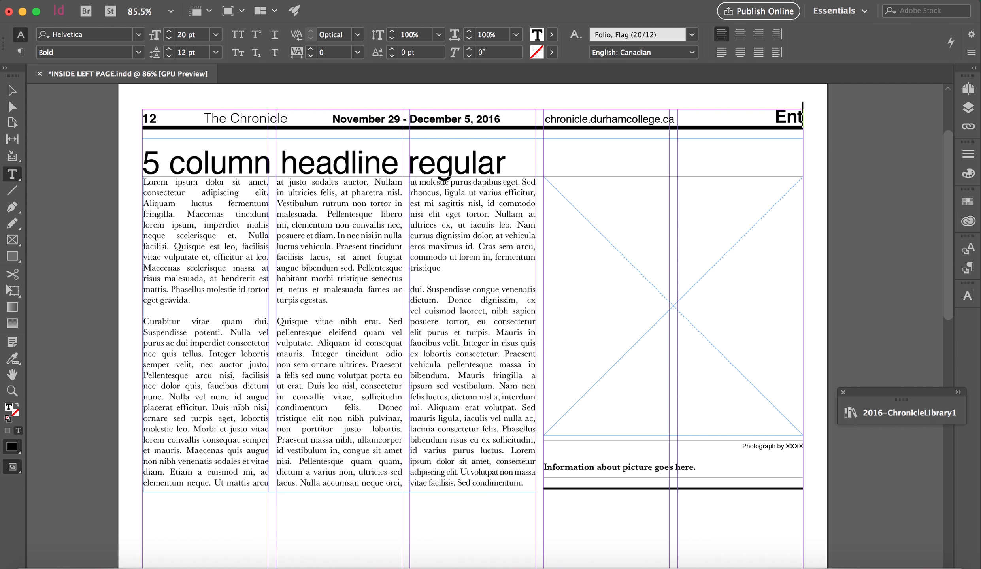
text(ertainment)
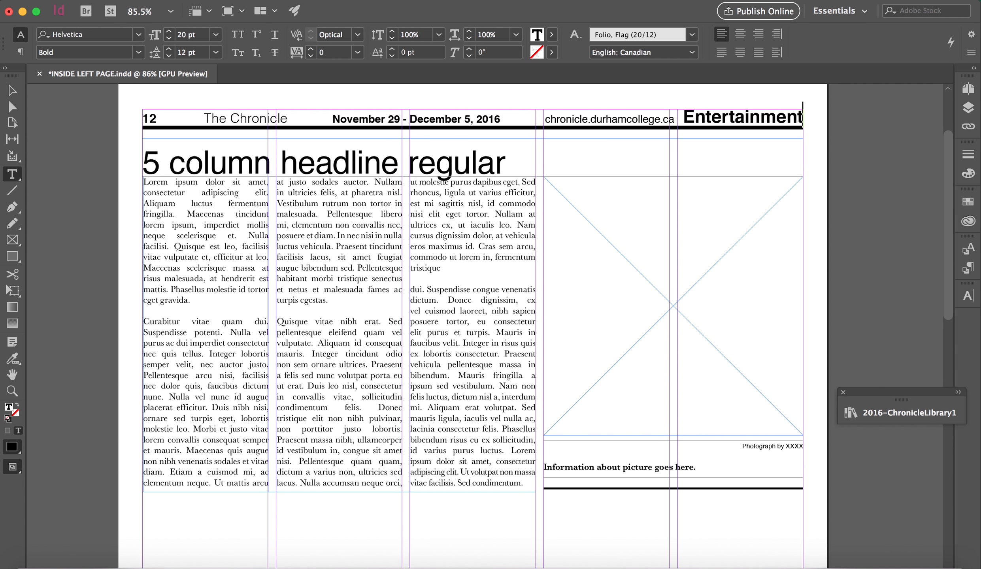
click(12, 91)
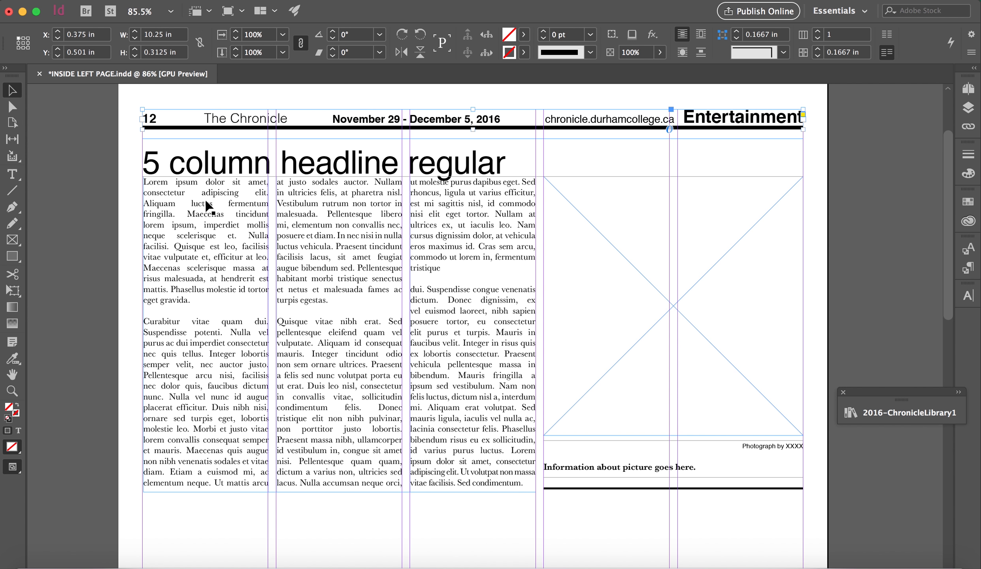